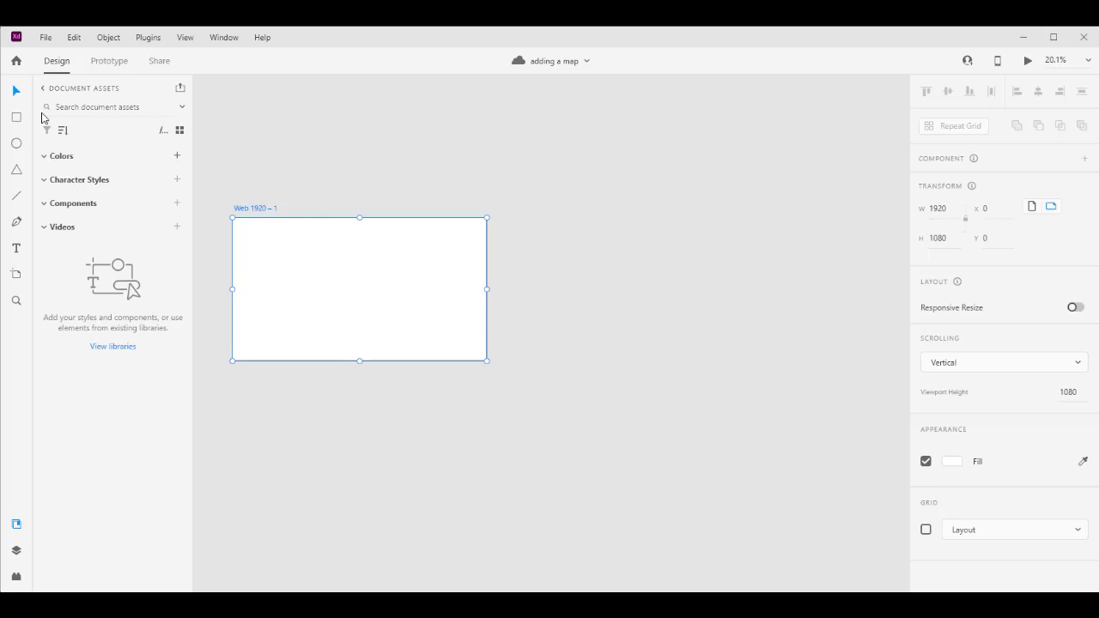
# Step: Open the XD plugin marketplace via Plugins > Browse Plugins
pyautogui.click(148, 37)
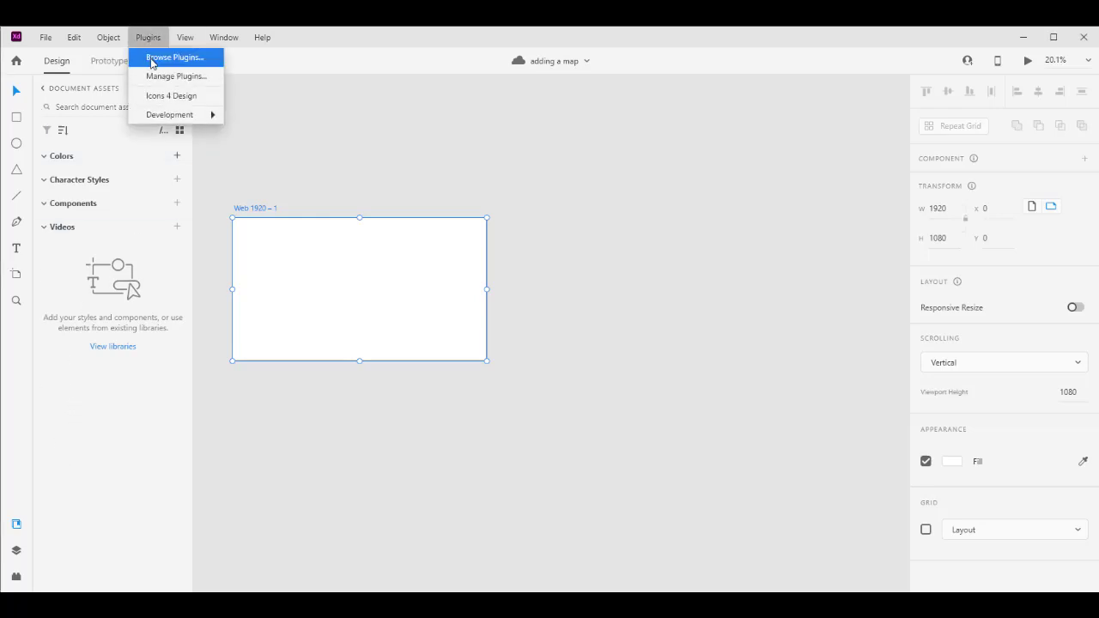
pyautogui.click(163, 57)
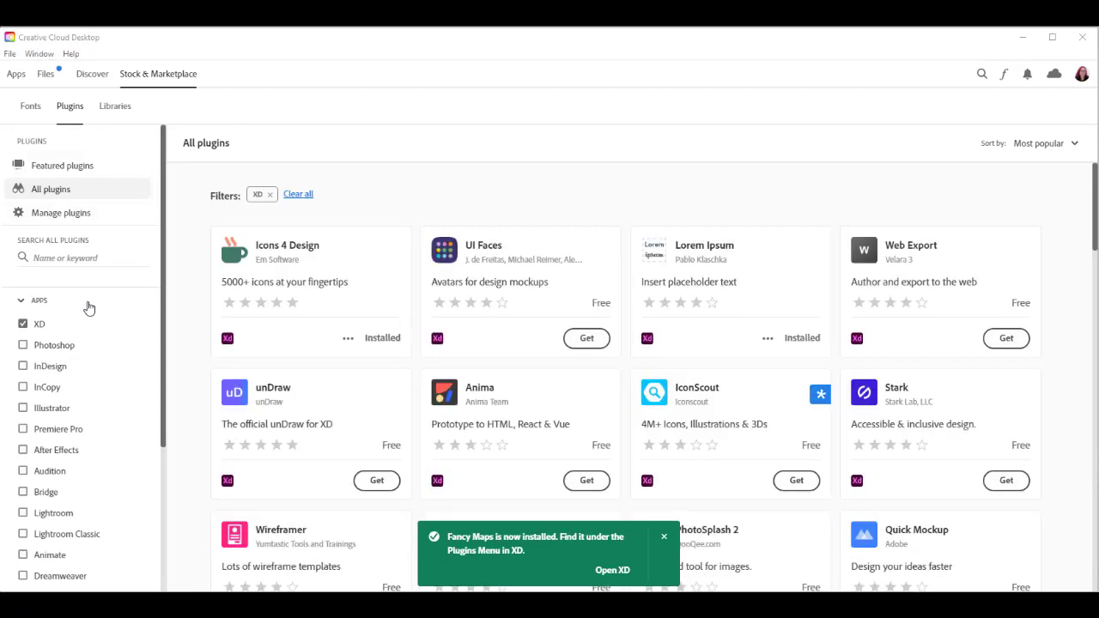
# Step: Search the marketplace for 'fancy maps' and install the Fancy Maps plugin, confirming with OK
pyautogui.click(41, 258)
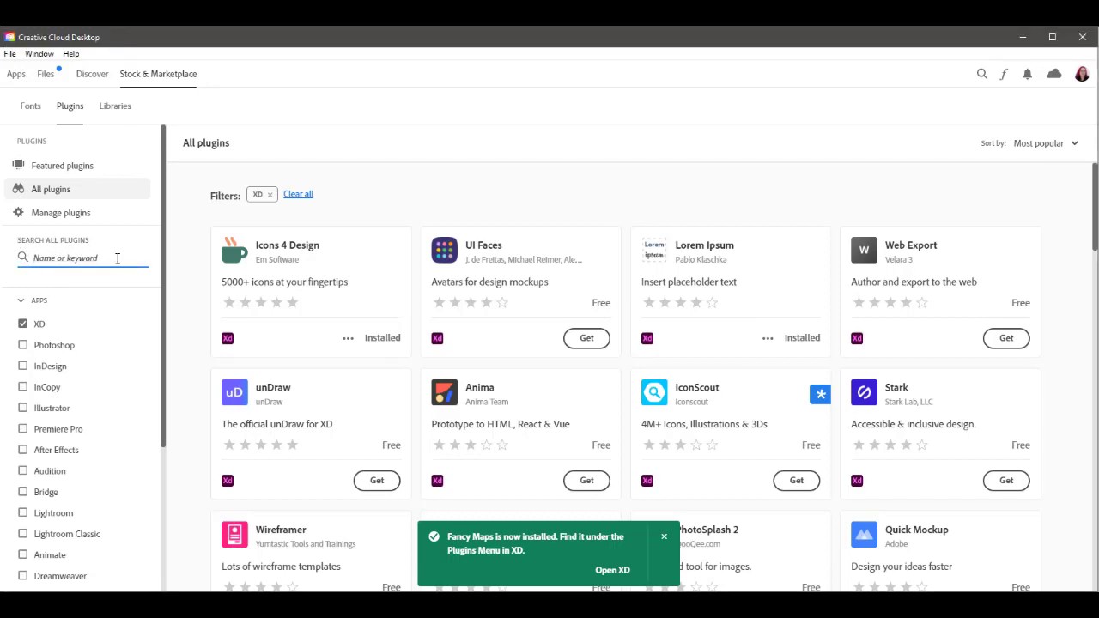
pyautogui.write('fancy maps')
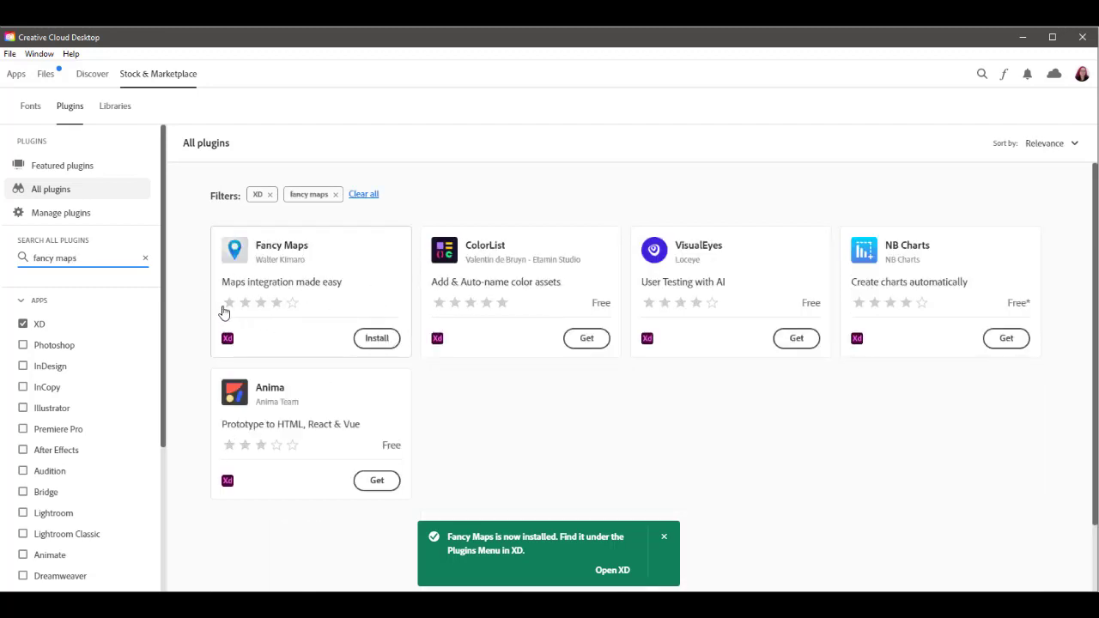
pyautogui.click(378, 339)
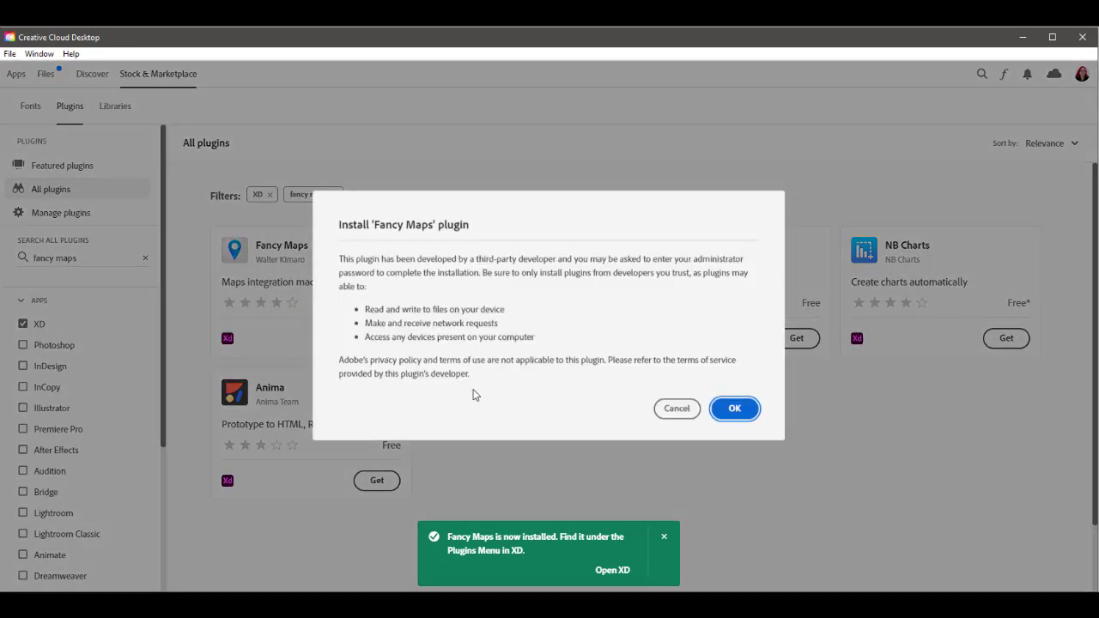
pyautogui.click(737, 411)
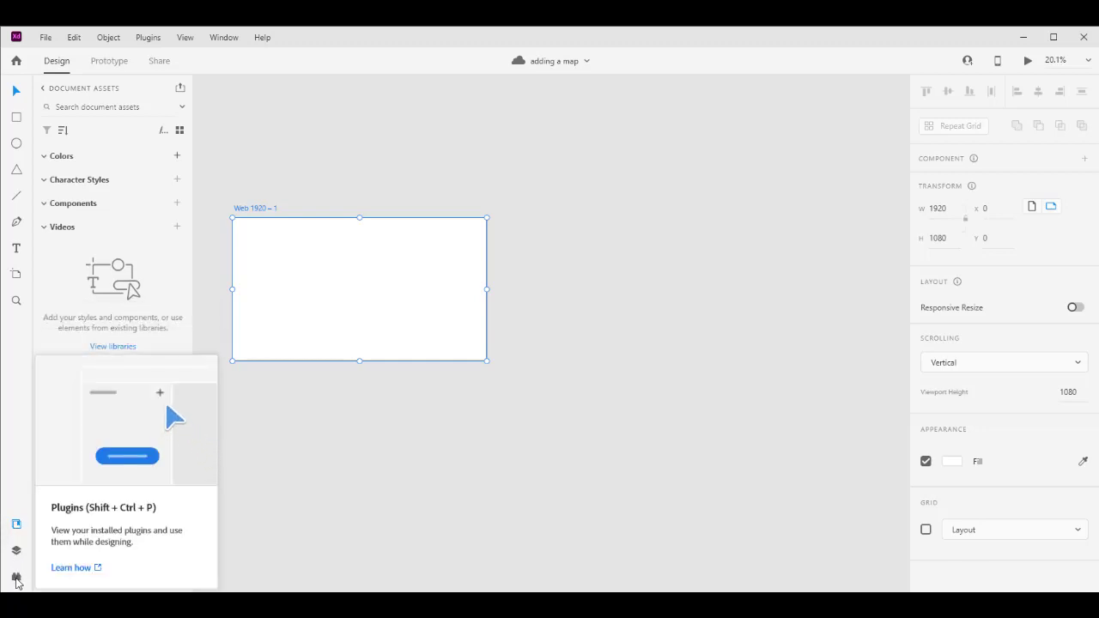
# Step: Launch Fancy Maps from the Plugins panel in XD's left toolbar
pyautogui.click(16, 579)
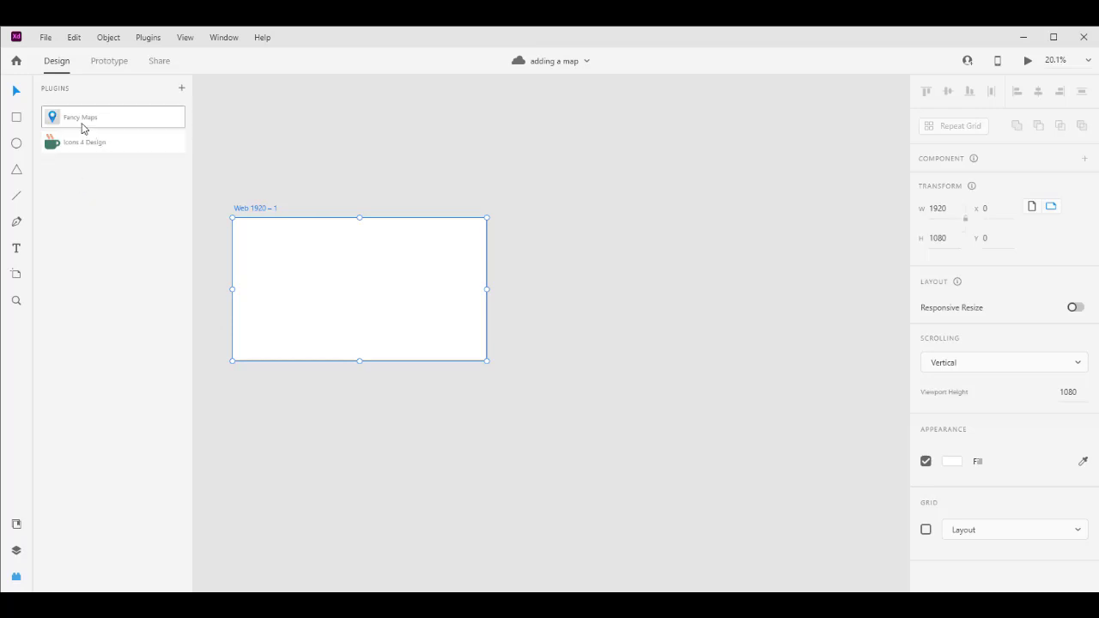
pyautogui.click(70, 121)
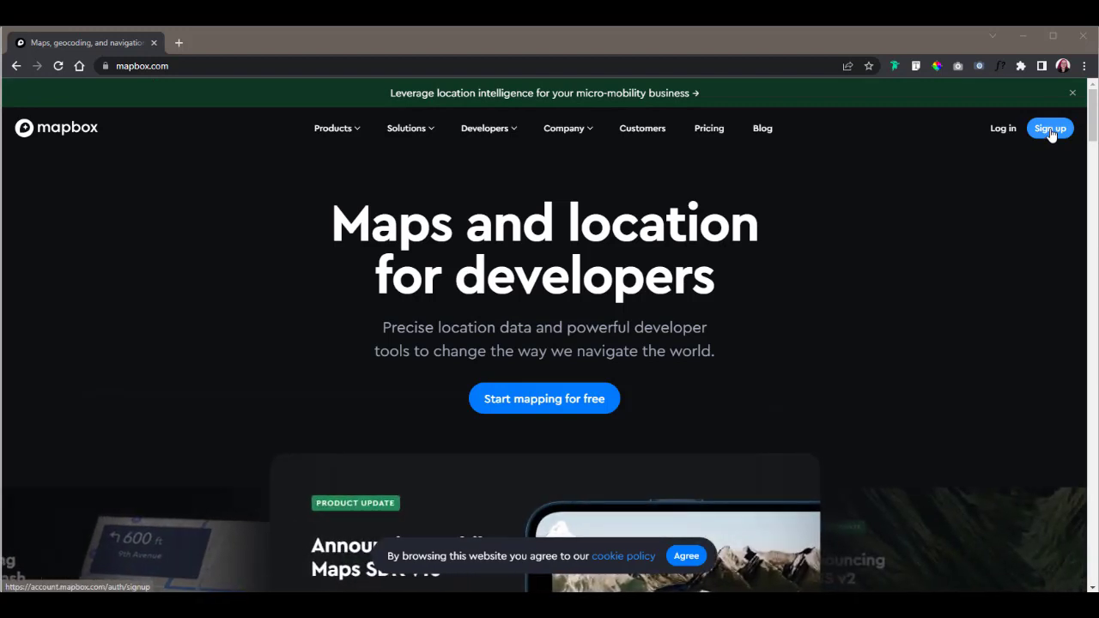
# Step: Log in to the Mapbox account using the saved credentials
pyautogui.click(999, 130)
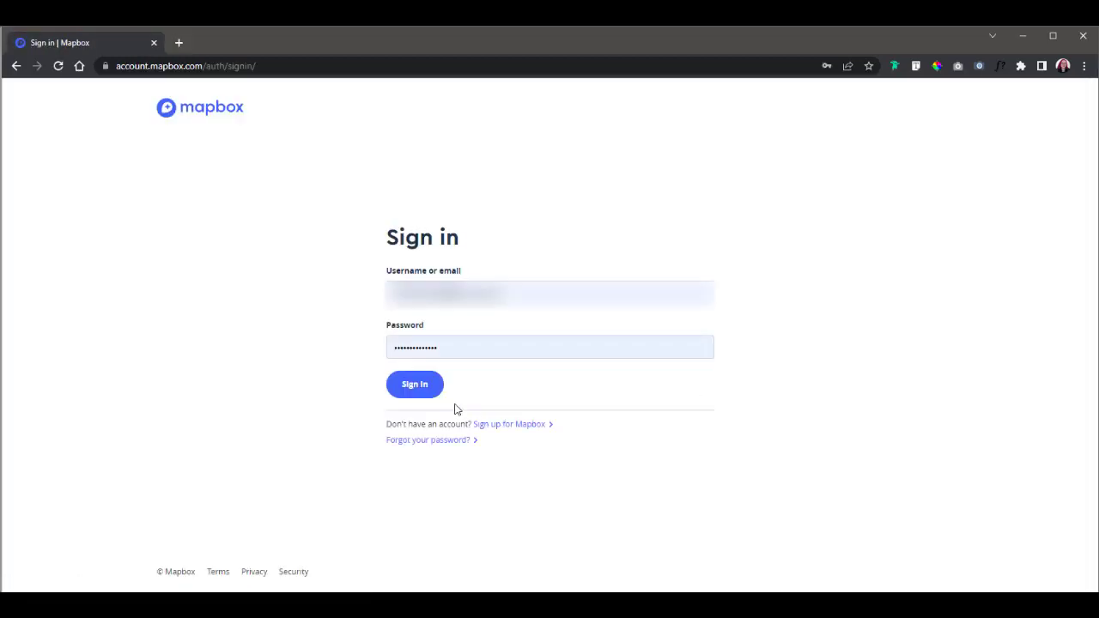
pyautogui.click(416, 385)
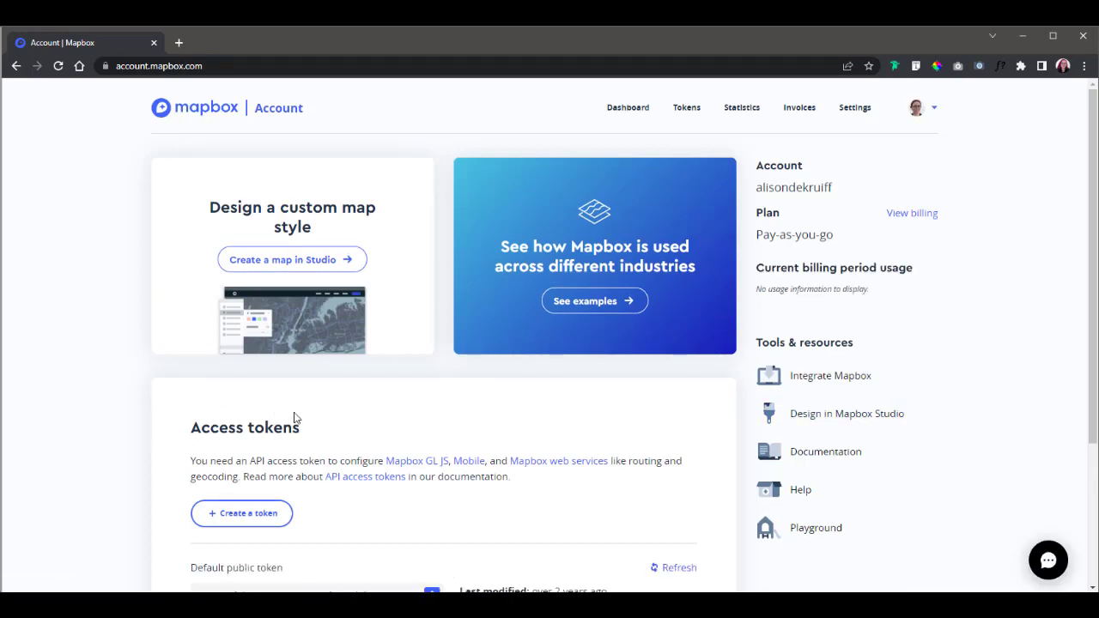
# Step: Create a Mapbox access token named 'Adobe XD token' with the default public scopes
pyautogui.click(234, 518)
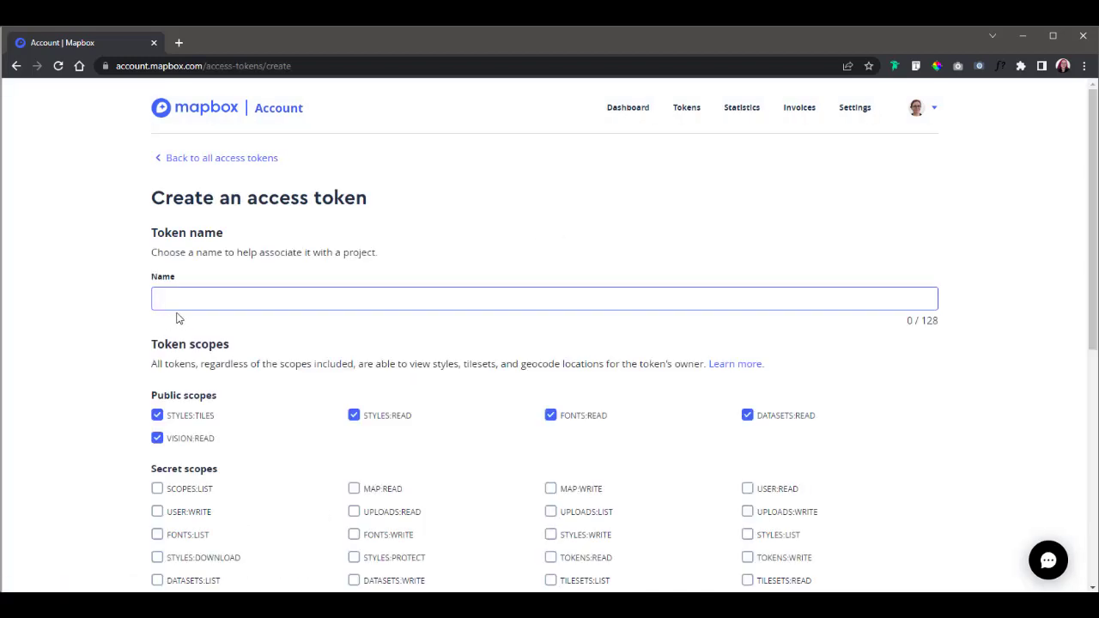
pyautogui.write('Adobe XD token')
pyautogui.click(103, 369)
pyautogui.scroll(-2, 111, 387)
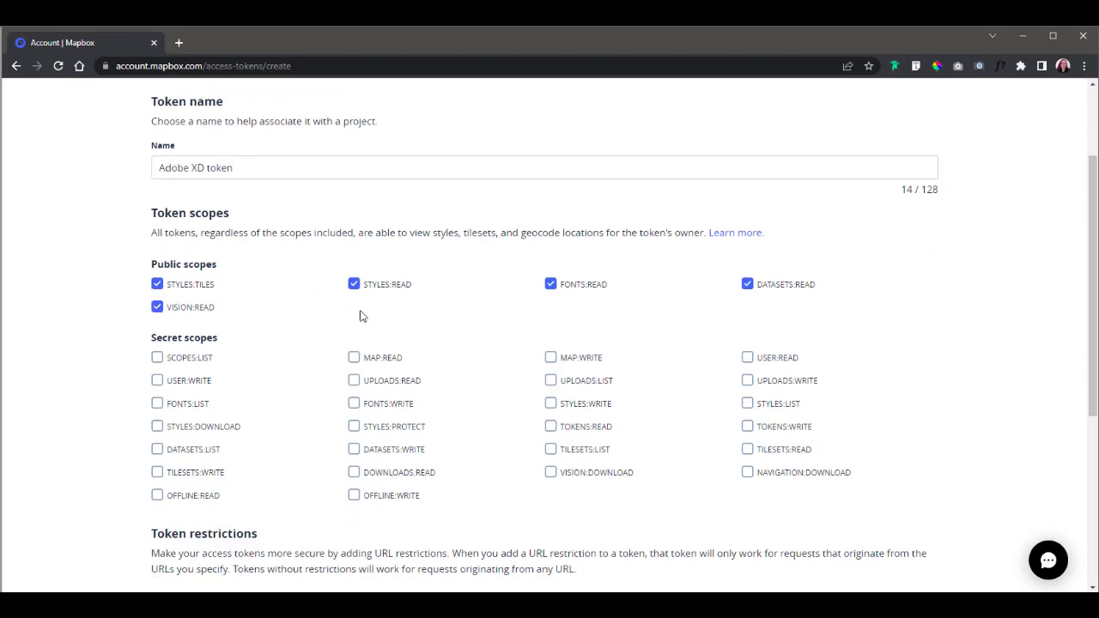
pyautogui.scroll(-2, 876, 323)
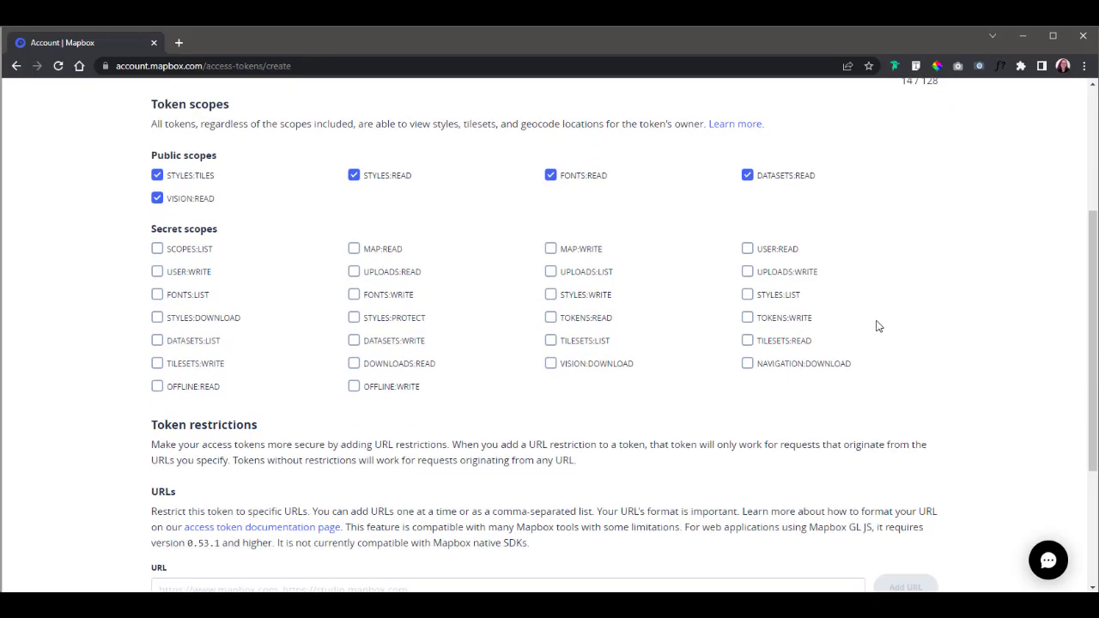
pyautogui.scroll(-3, 443, 429)
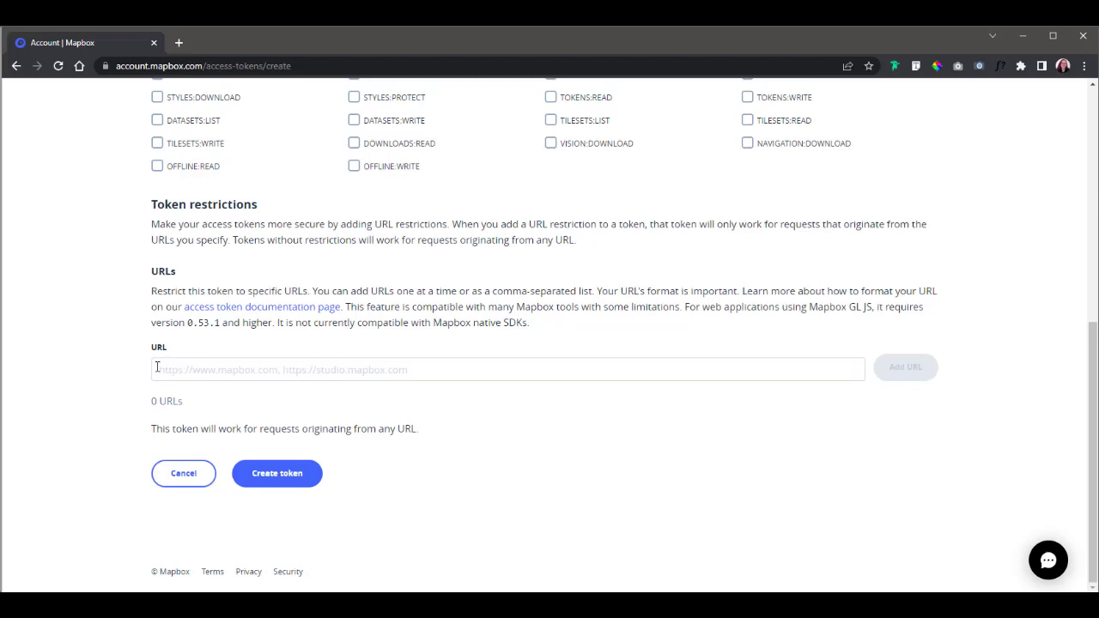
pyautogui.click(287, 475)
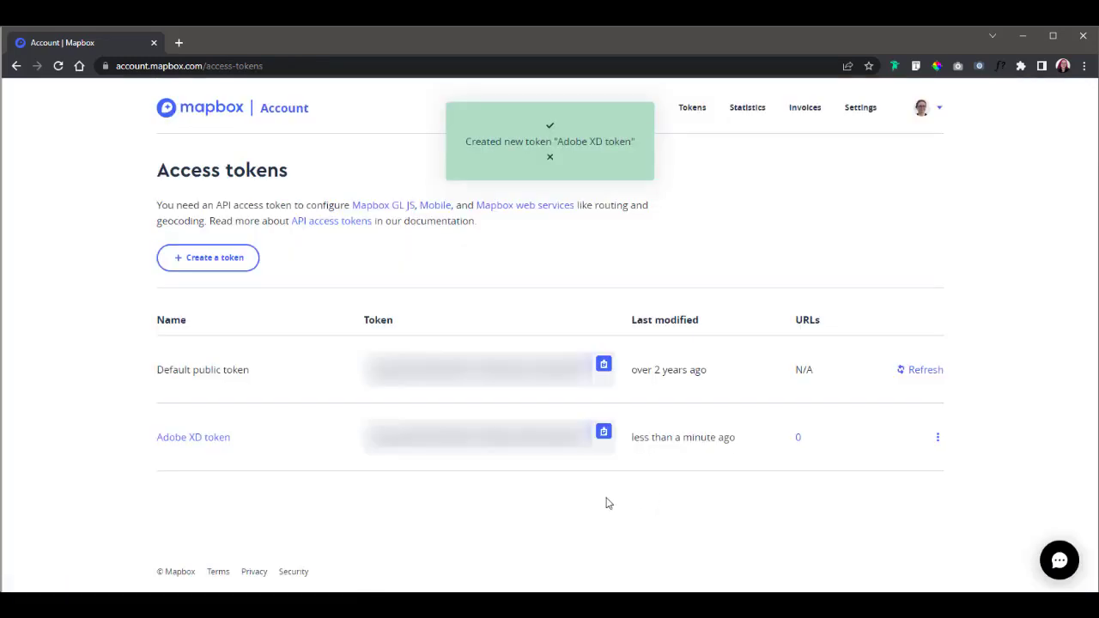
# Step: Copy the Adobe XD token value from the Access tokens list to the clipboard
pyautogui.moveTo(159, 444)
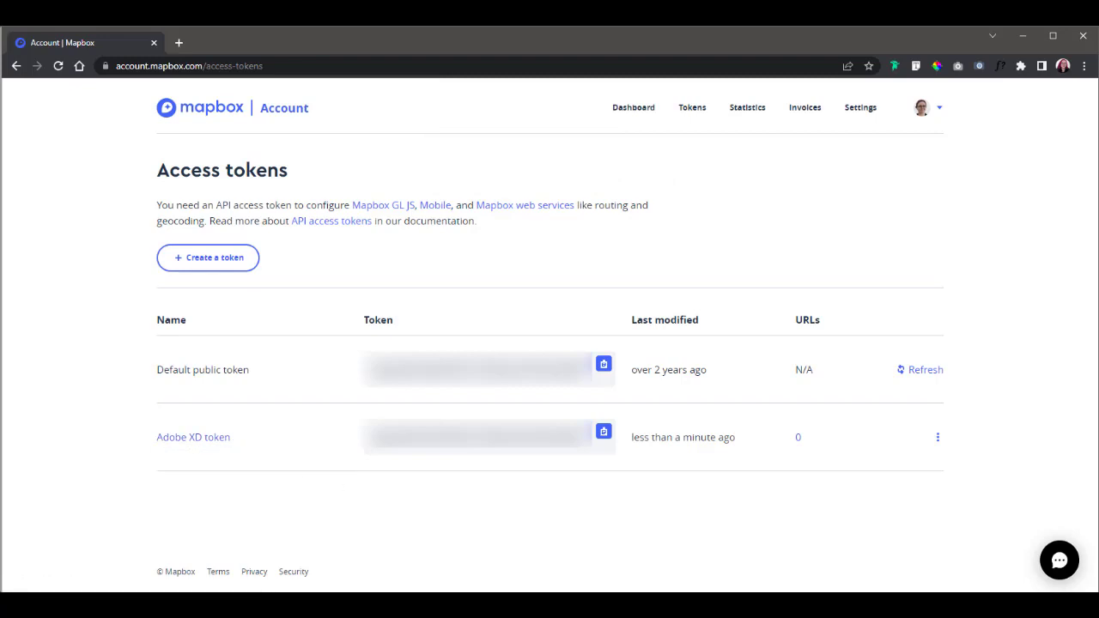
pyautogui.click(605, 434)
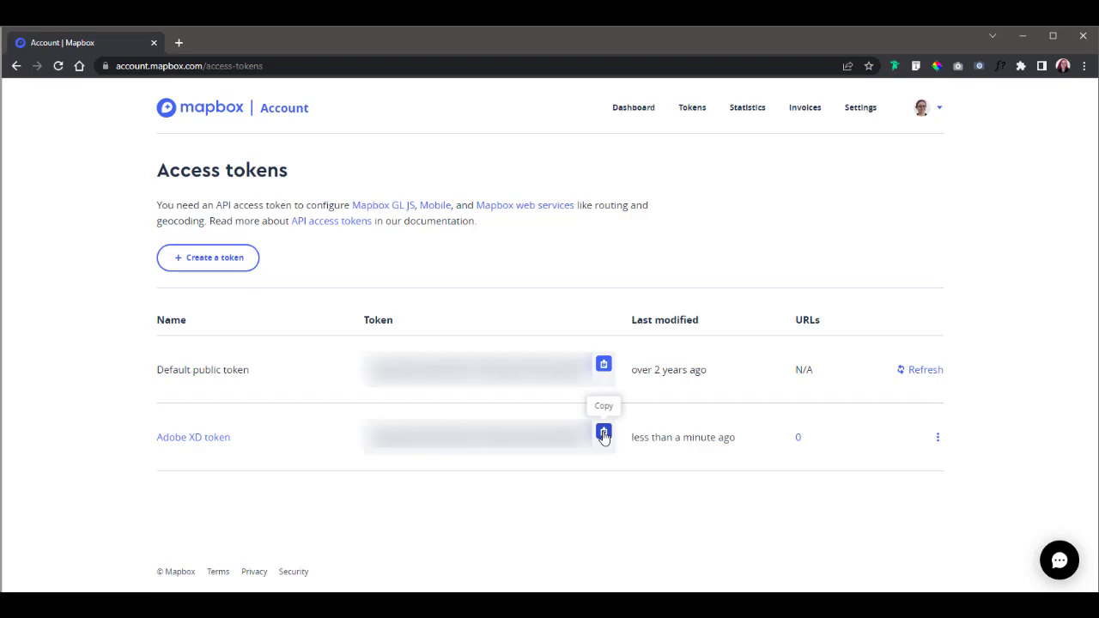
pyautogui.click(605, 433)
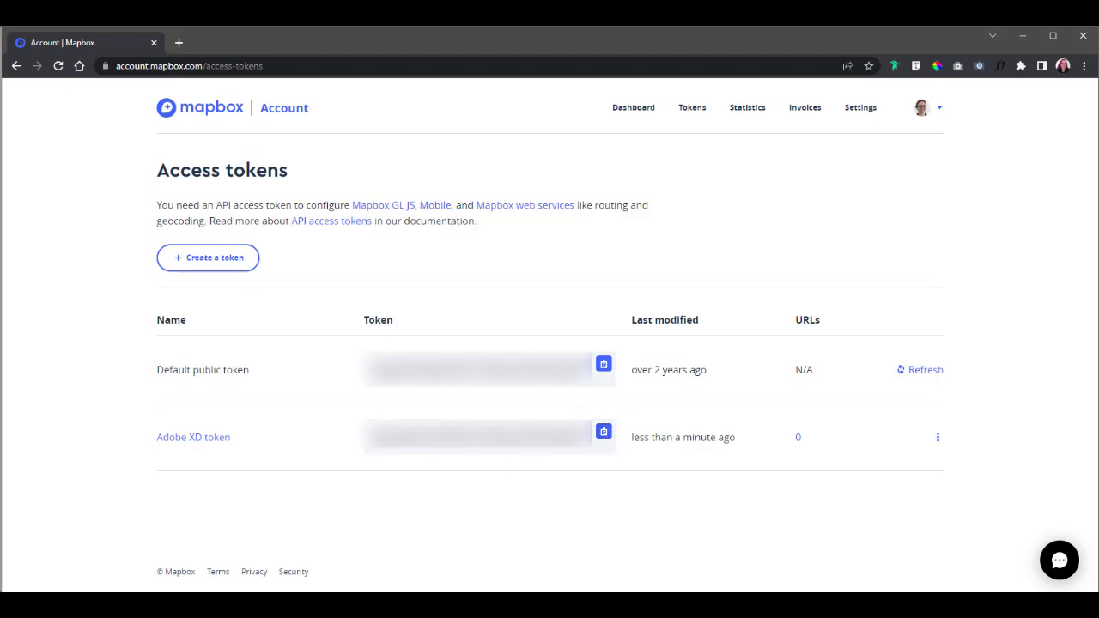
# Step: Paste the Mapbox token into Fancy Maps, submit it, and browse the destination options
pyautogui.hotkey('alt', 'Tab')
pyautogui.click(70, 220)
pyautogui.hotkey('ctrl', 'v')
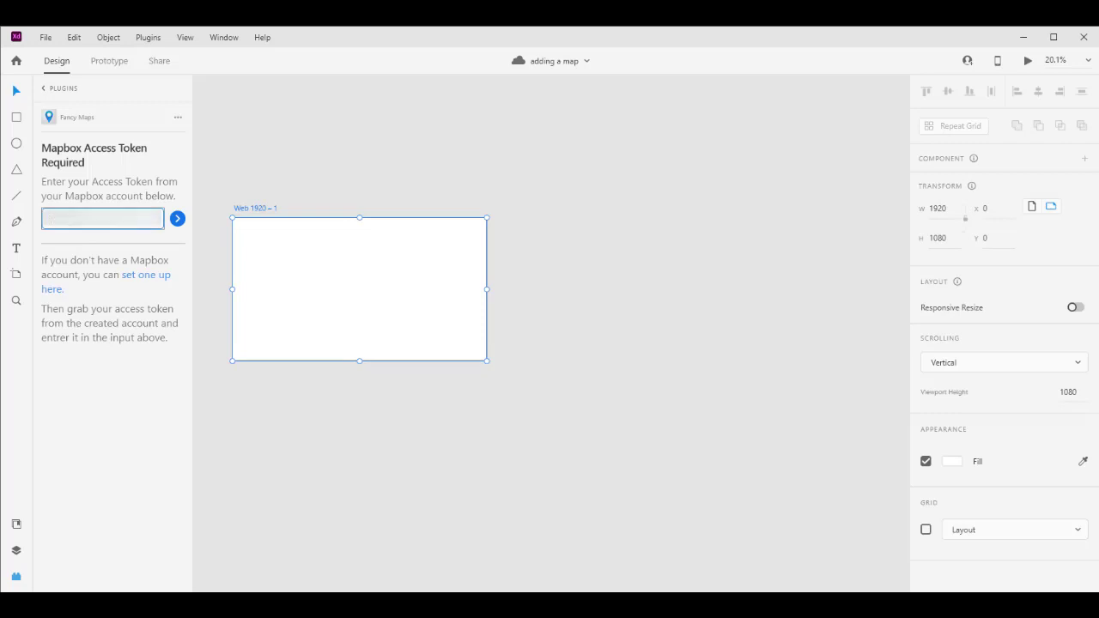
pyautogui.click(177, 218)
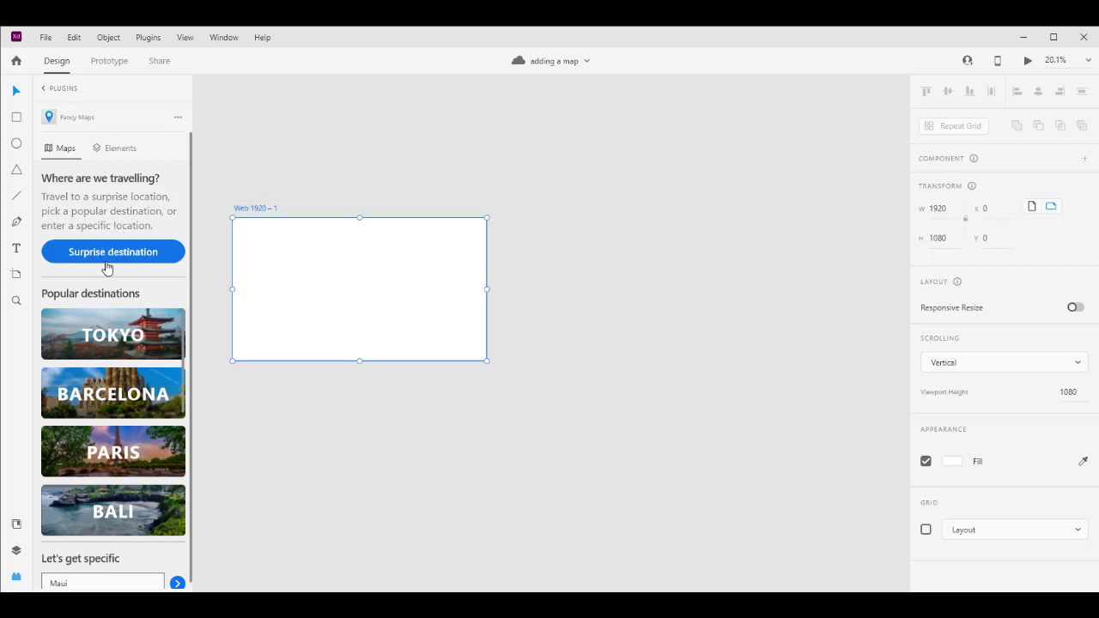
pyautogui.scroll(-5, 108, 343)
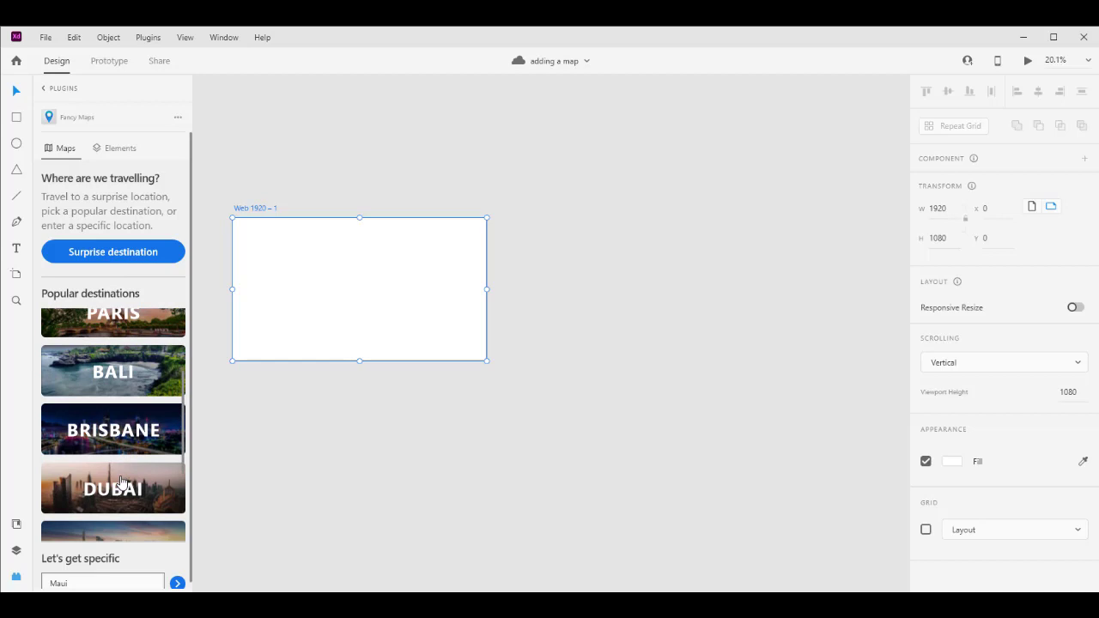
pyautogui.scroll(-1, 124, 468)
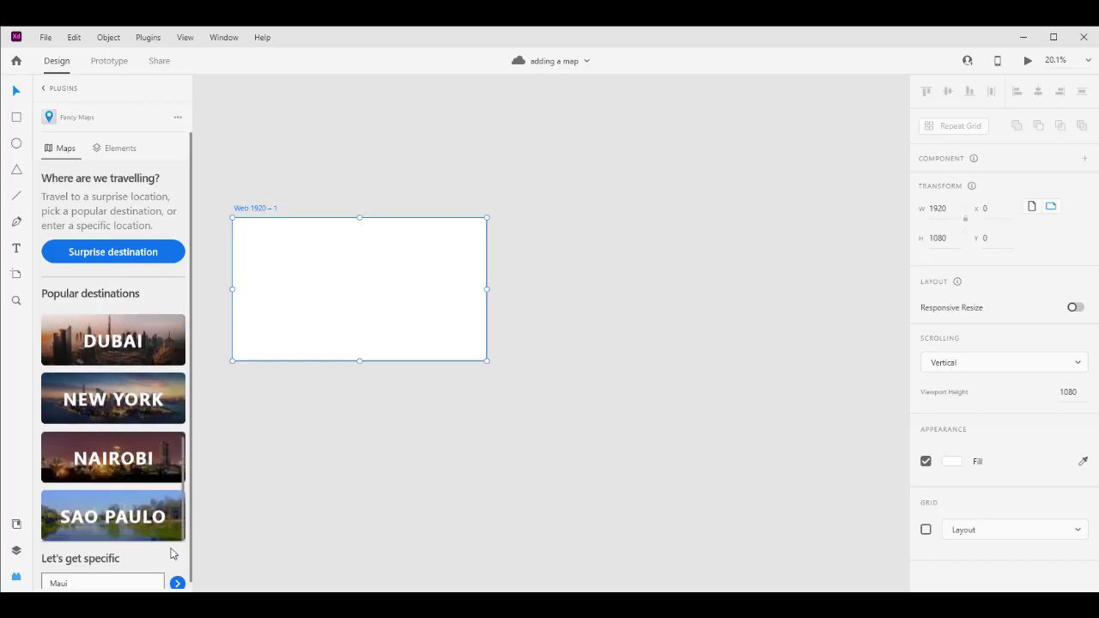
pyautogui.scroll(-1, 112, 550)
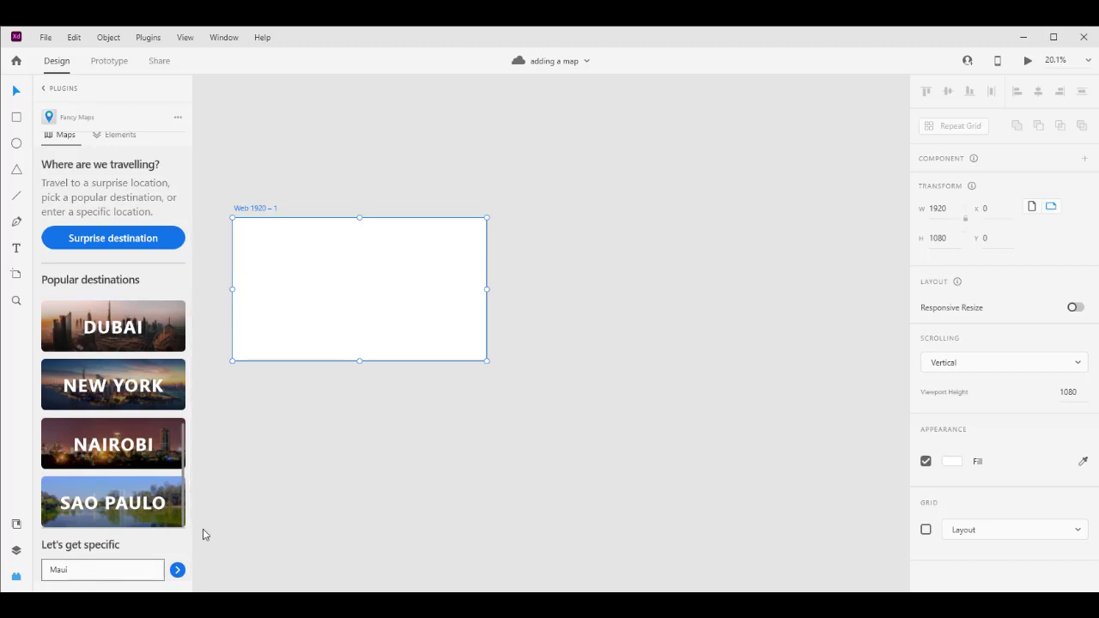
pyautogui.click(420, 432)
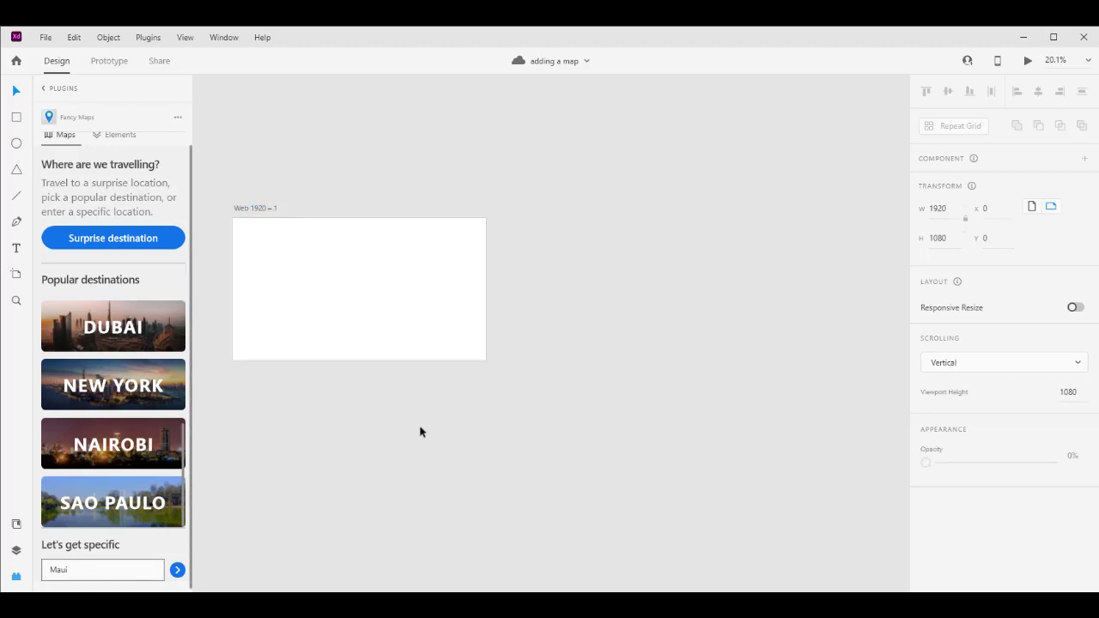
# Step: Draw a 855×503 rectangle on the artboard and start replacing Maui with '1 John Street'
pyautogui.click(15, 117)
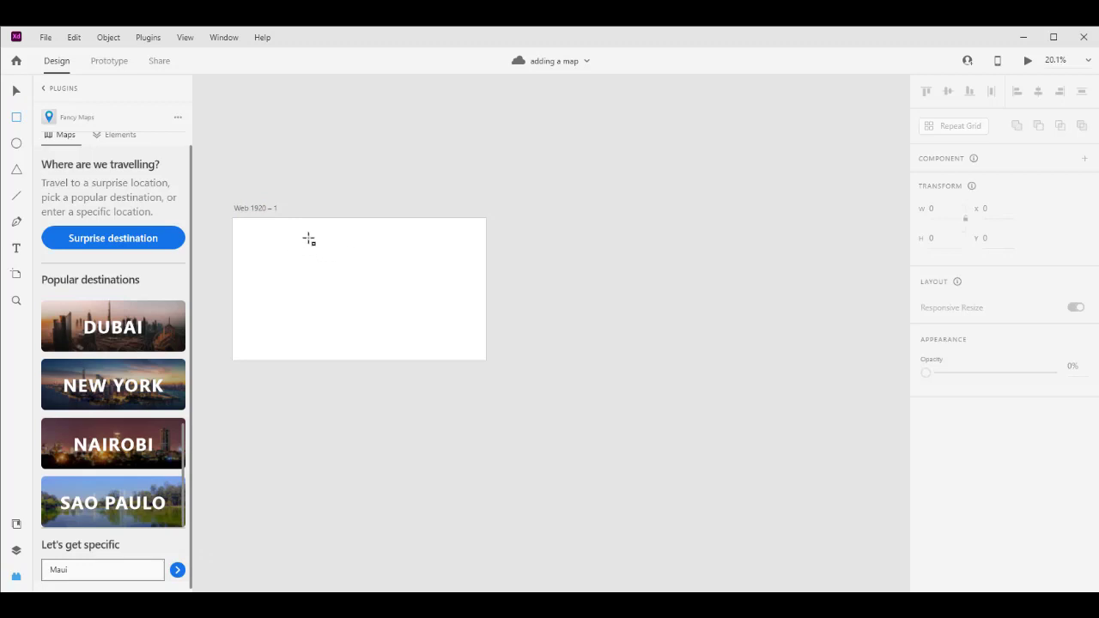
pyautogui.moveTo(344, 237); pyautogui.dragTo(457, 304)
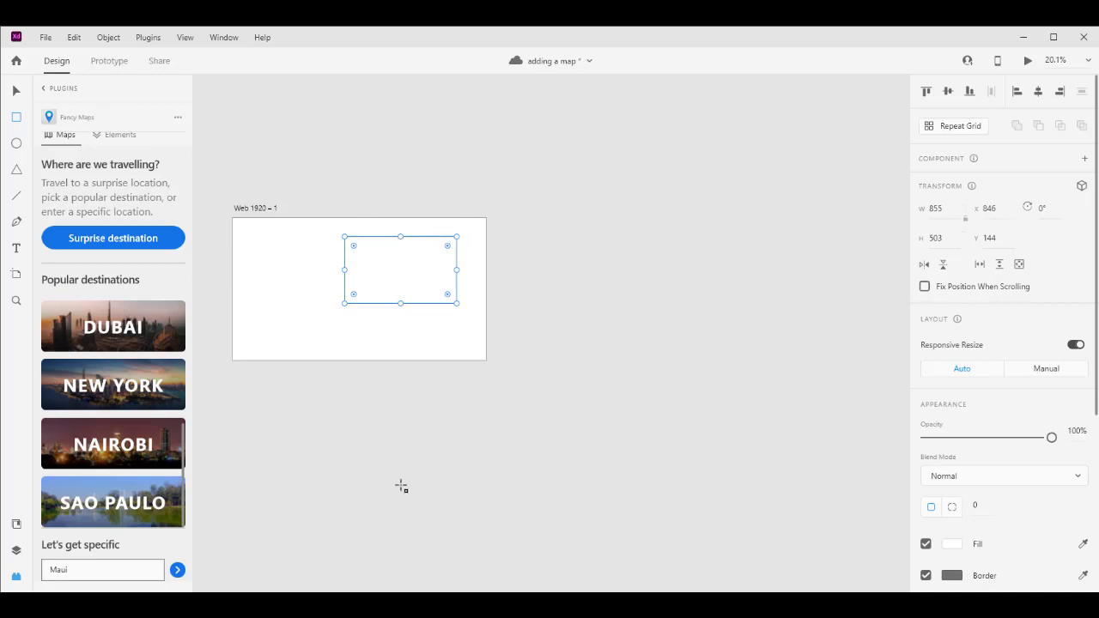
pyautogui.click(86, 569)
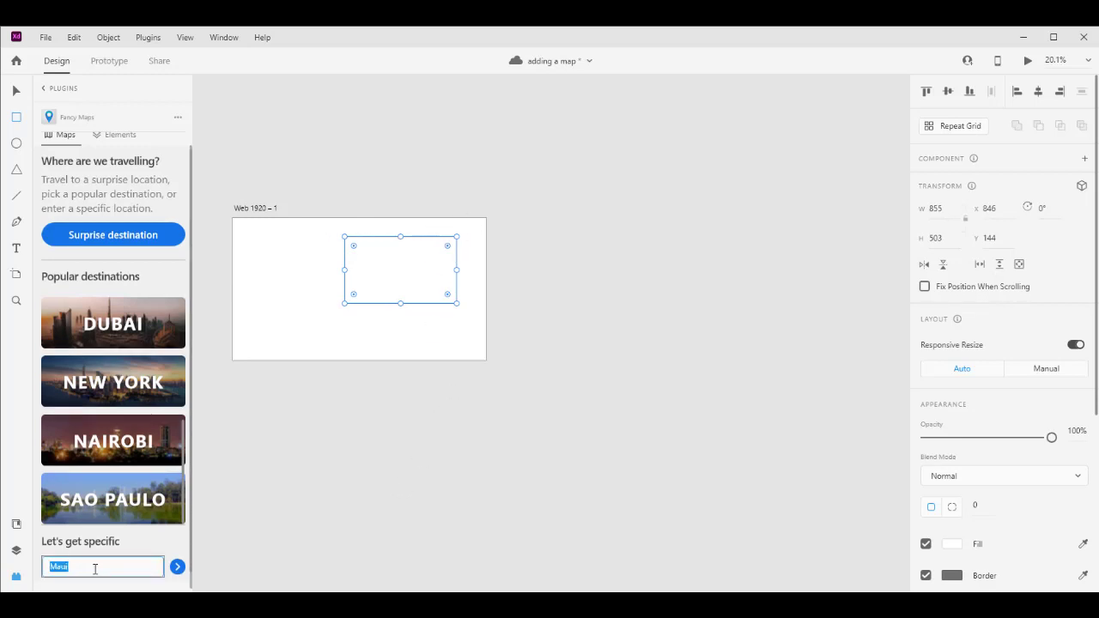
pyautogui.write('1')
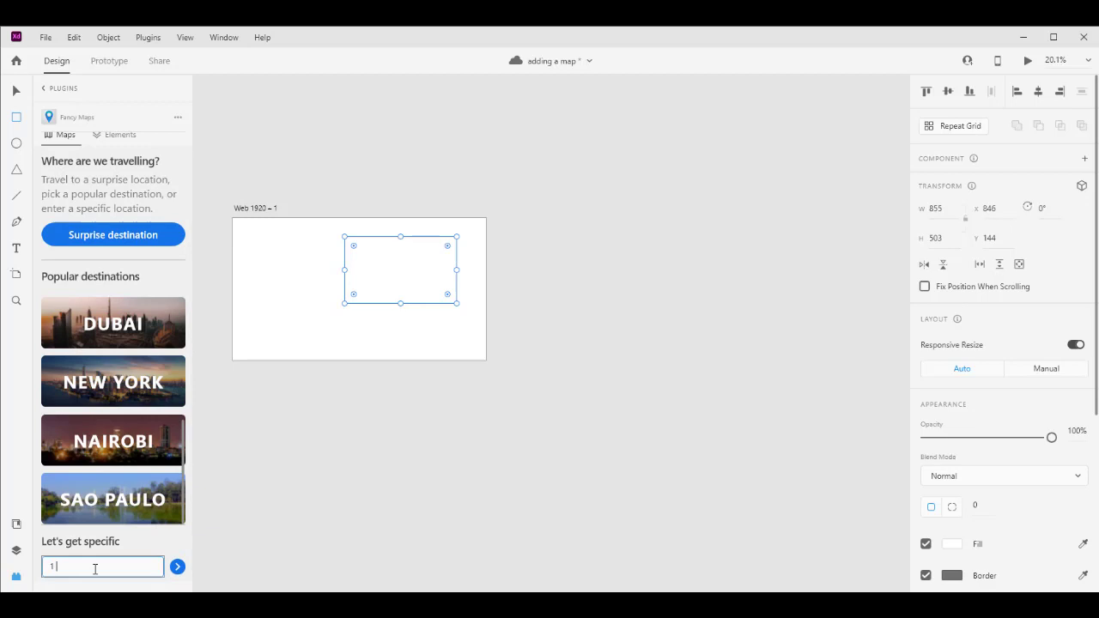
pyautogui.write(' John Street hawthorn')
# Step: Load the 1 John Street hawthorn map at street zoom, compare themes, and keep light street
pyautogui.click(178, 567)
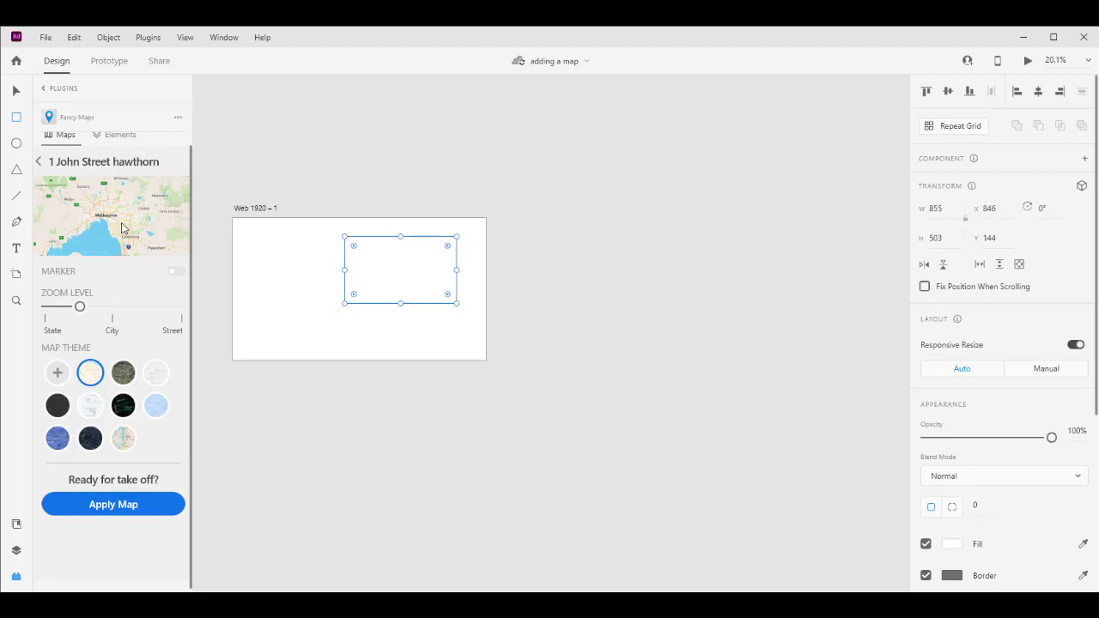
pyautogui.moveTo(80, 306); pyautogui.dragTo(155, 310)
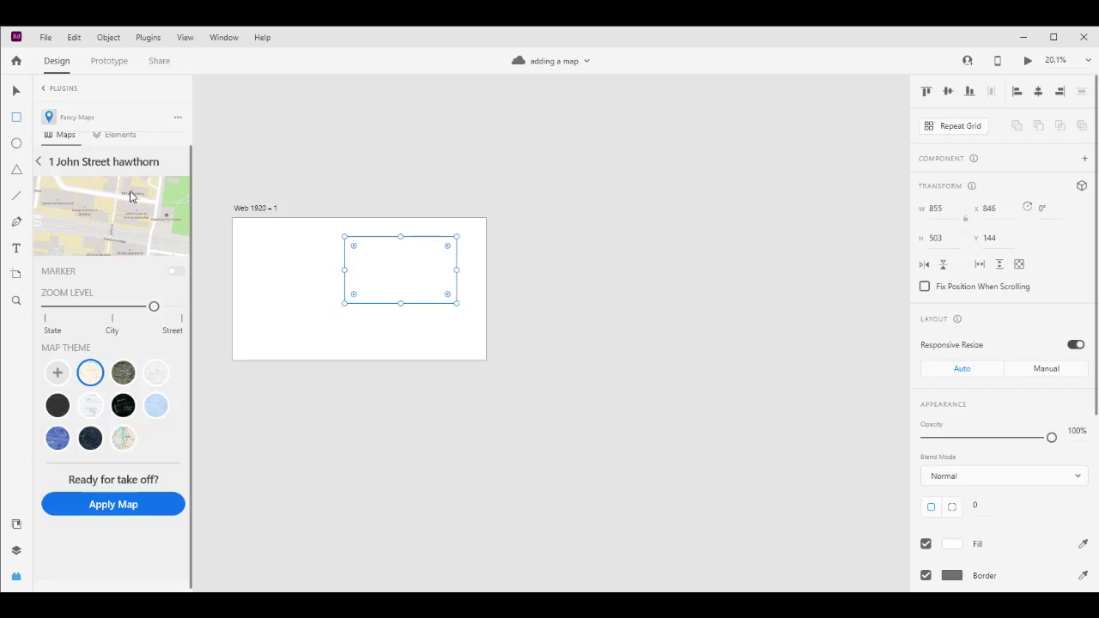
pyautogui.click(59, 441)
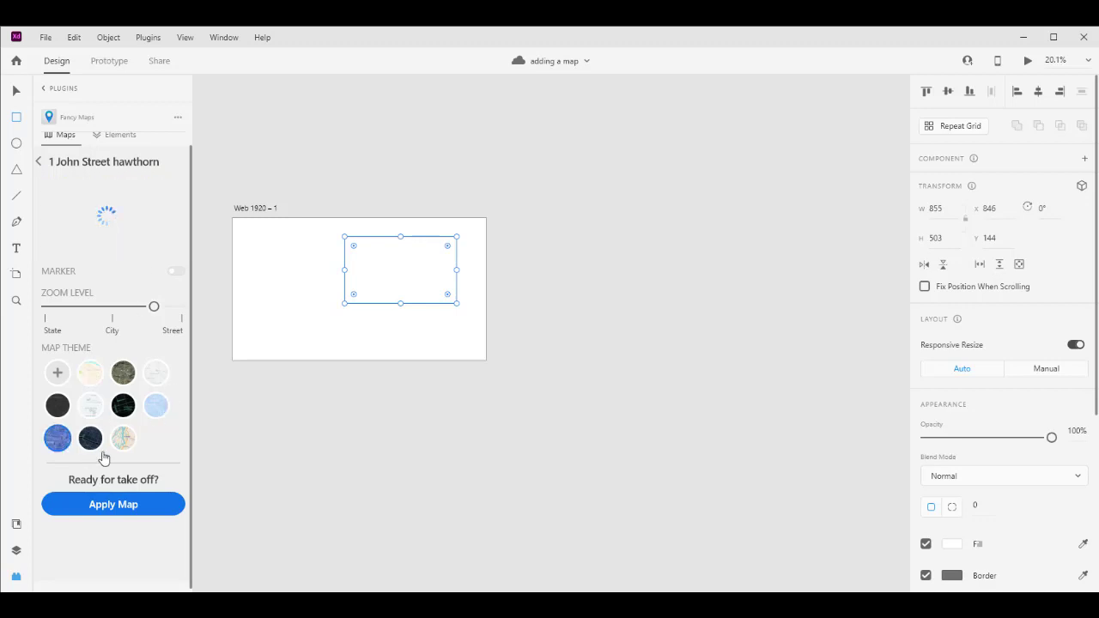
pyautogui.click(124, 443)
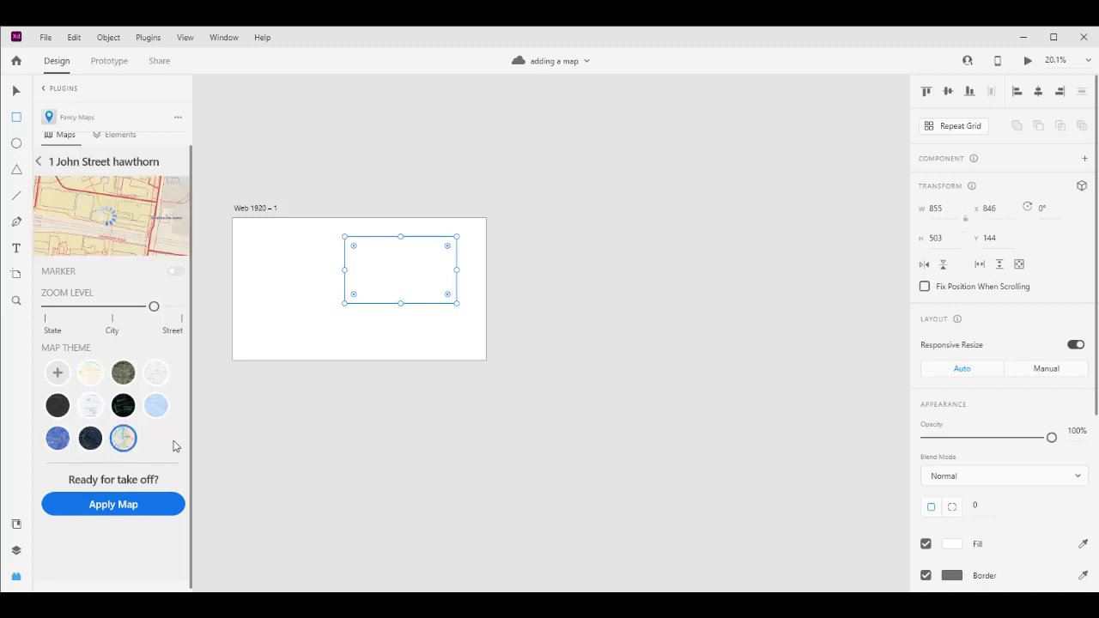
pyautogui.click(121, 375)
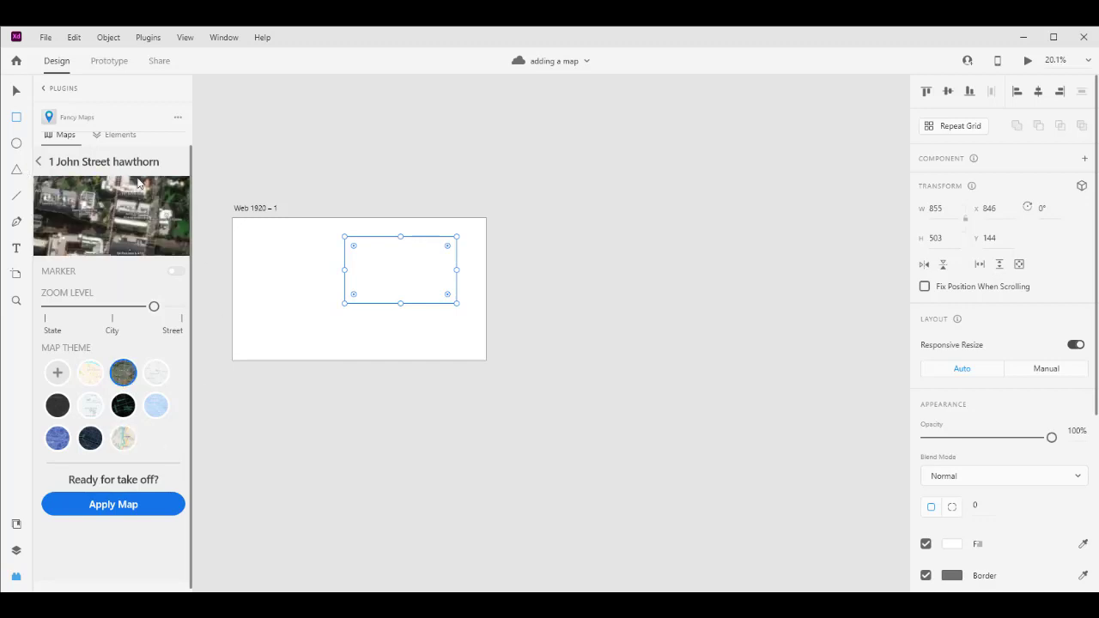
pyautogui.click(91, 373)
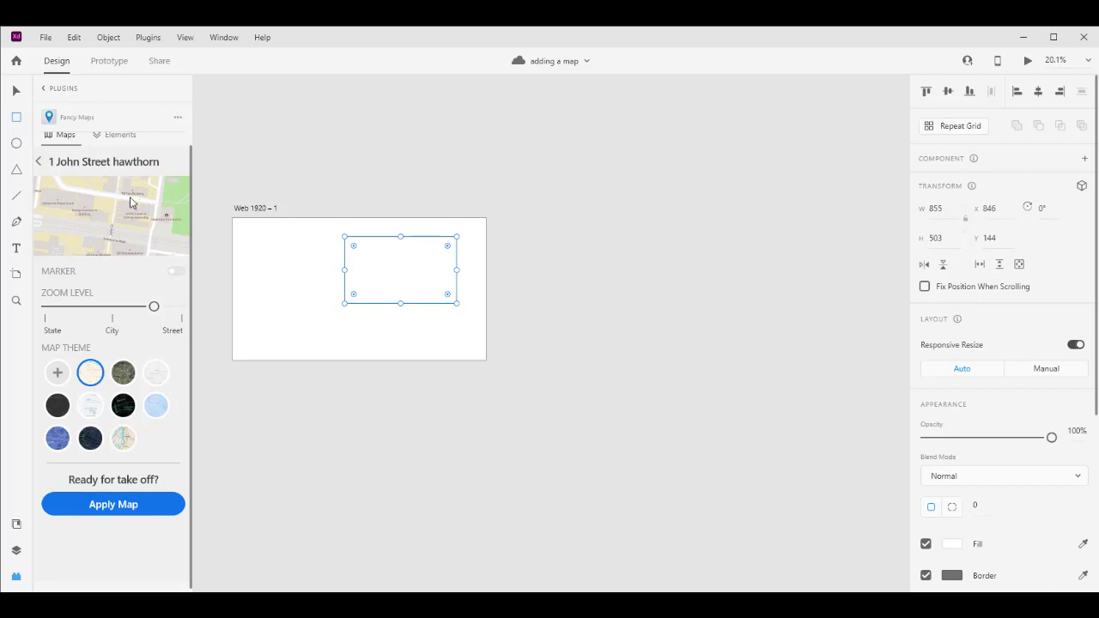
pyautogui.click(117, 141)
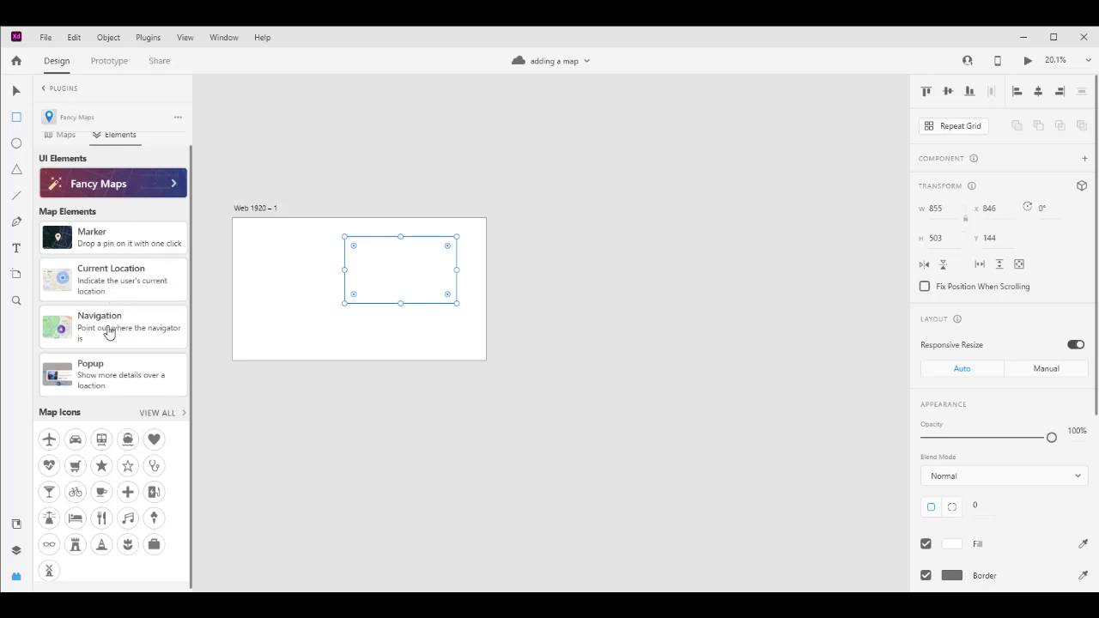
# Step: Add a Marker map element to the artboard's top-left
pyautogui.click(109, 243)
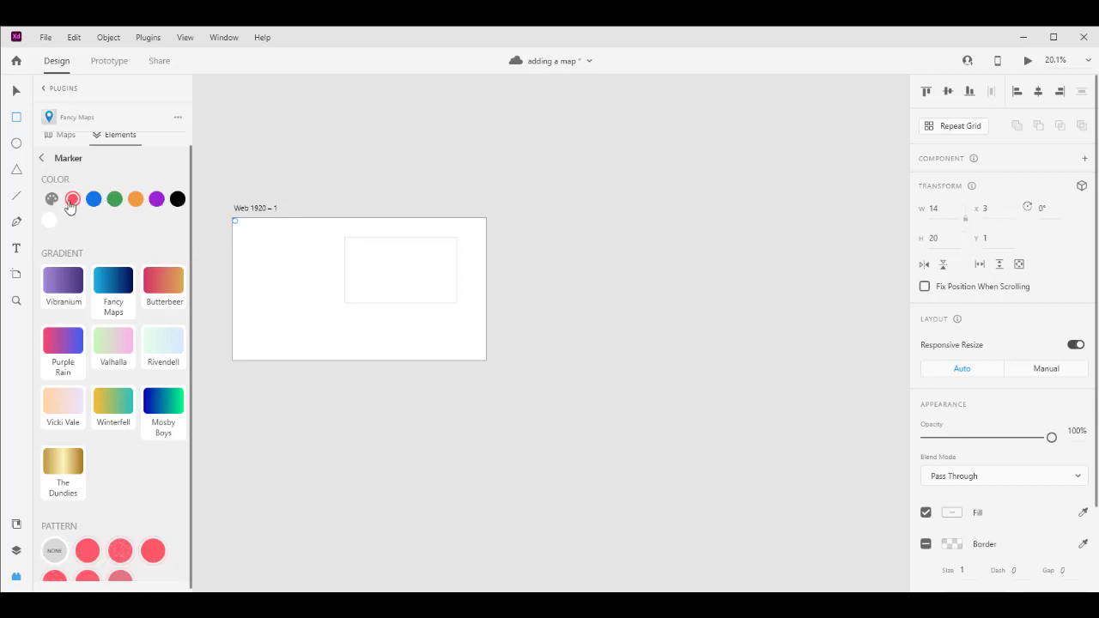
pyautogui.scroll(-1, 98, 351)
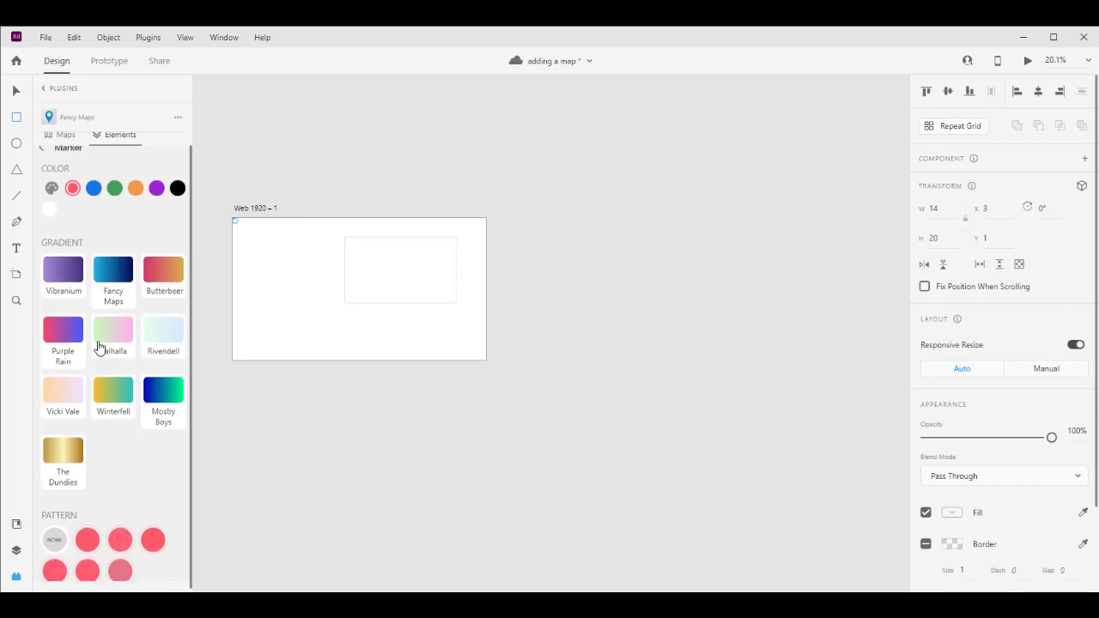
pyautogui.scroll(1, 98, 350)
pyautogui.click(62, 137)
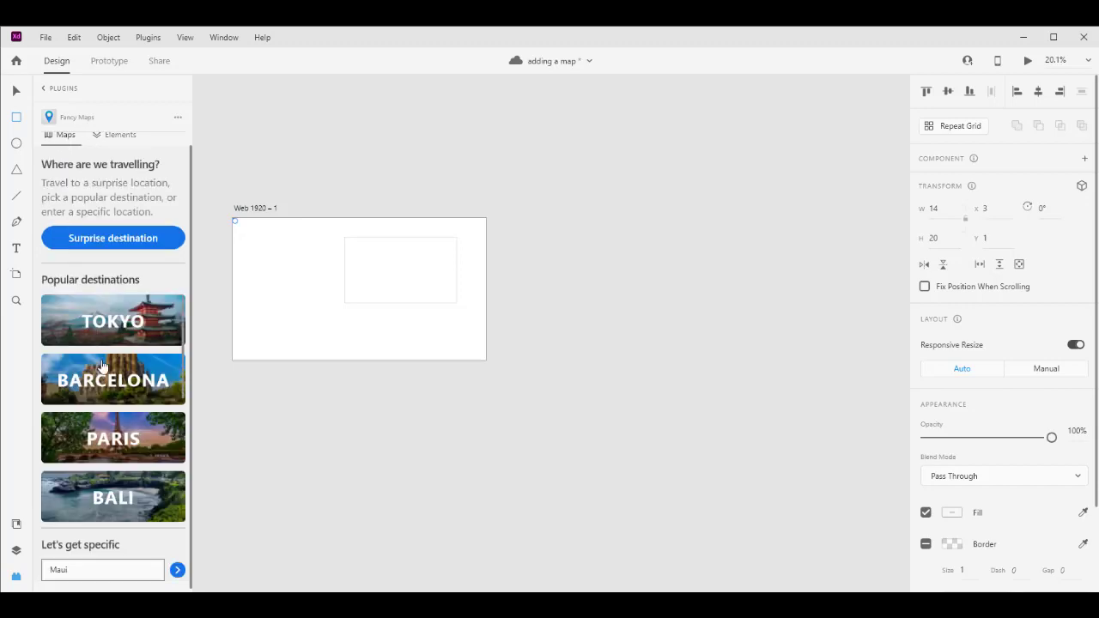
pyautogui.scroll(-5, 113, 434)
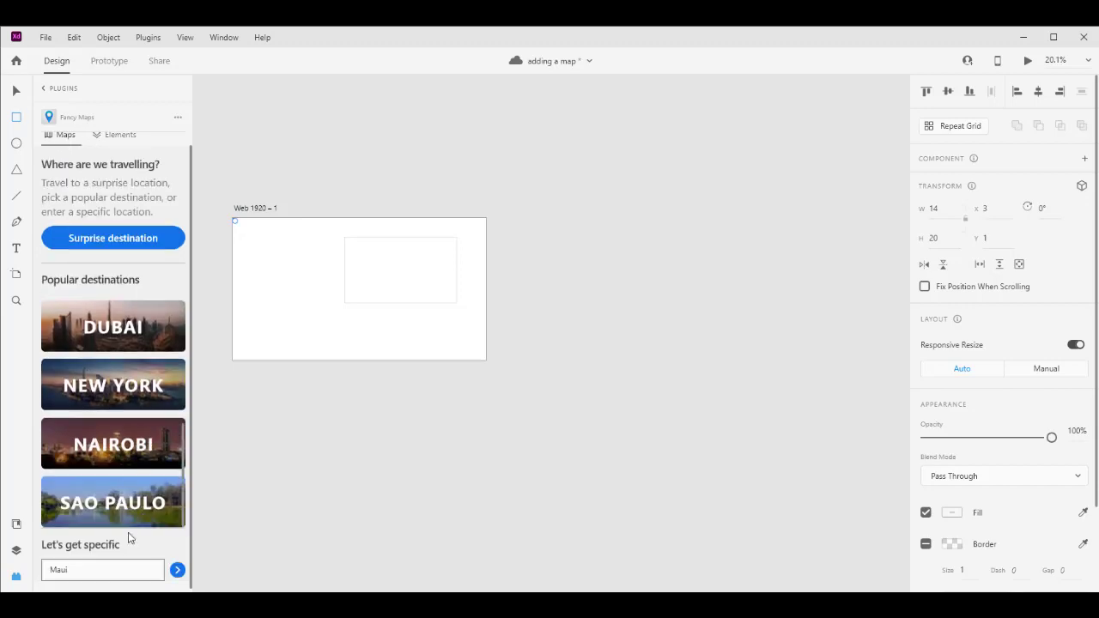
pyautogui.doubleClick(87, 569)
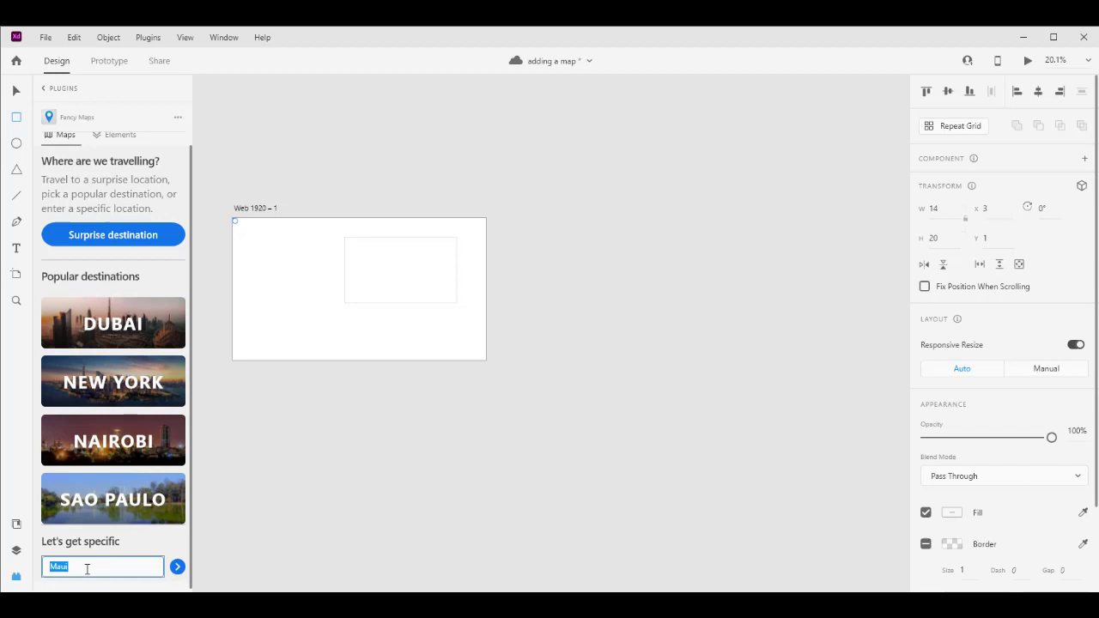
pyautogui.write('1 Johyhb')
pyautogui.click(177, 566)
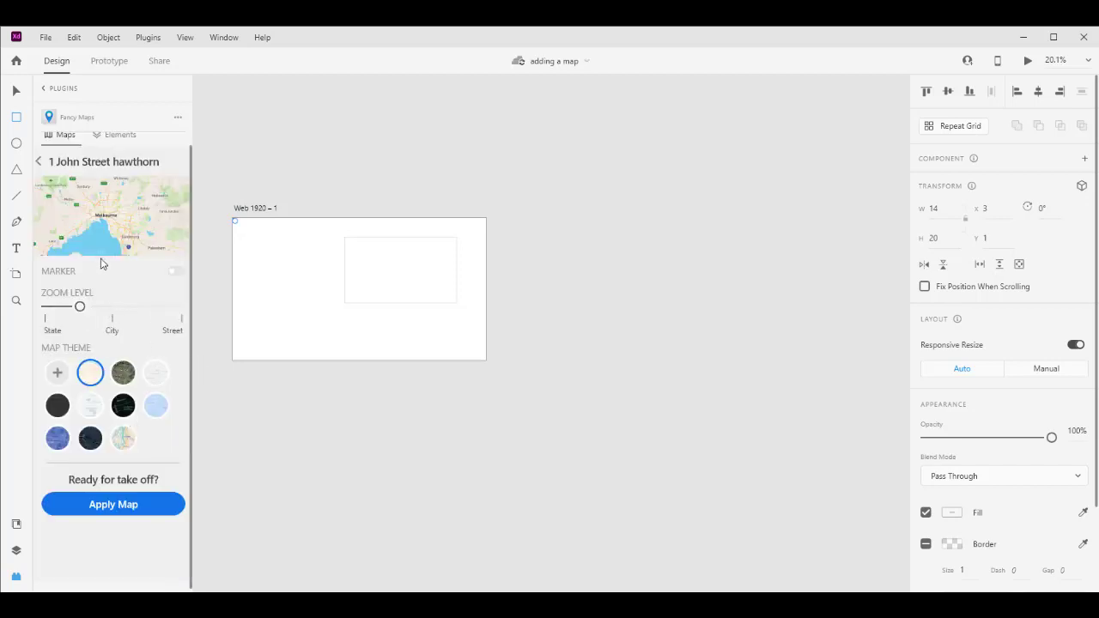
# Step: Turn on a single red marker for the Melbourne map, leaving the custom colour unchanged
pyautogui.click(176, 271)
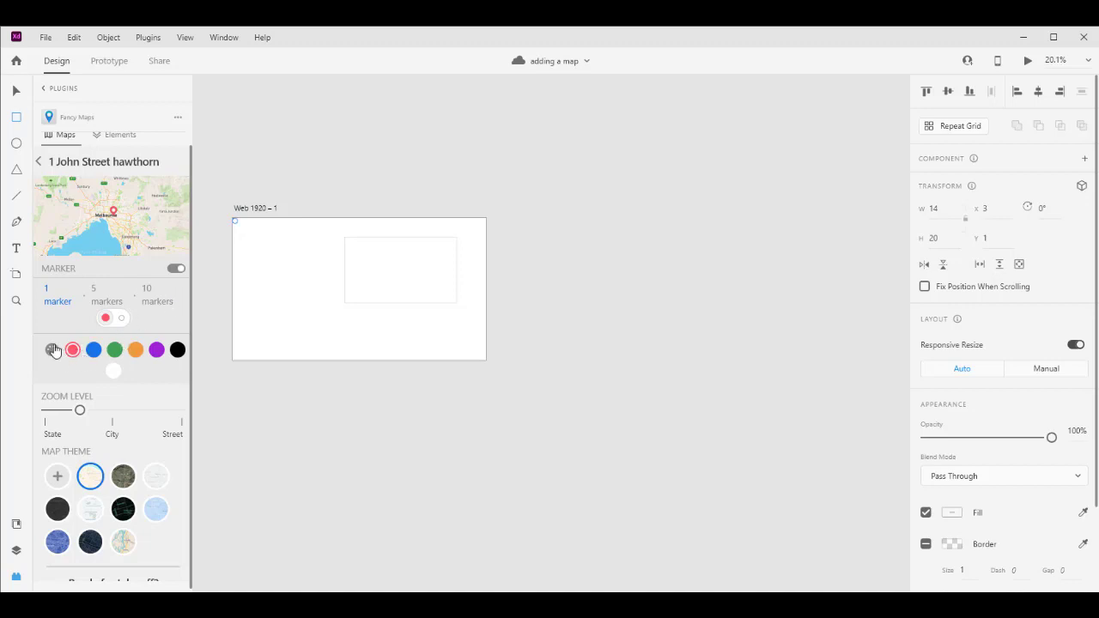
pyautogui.click(52, 349)
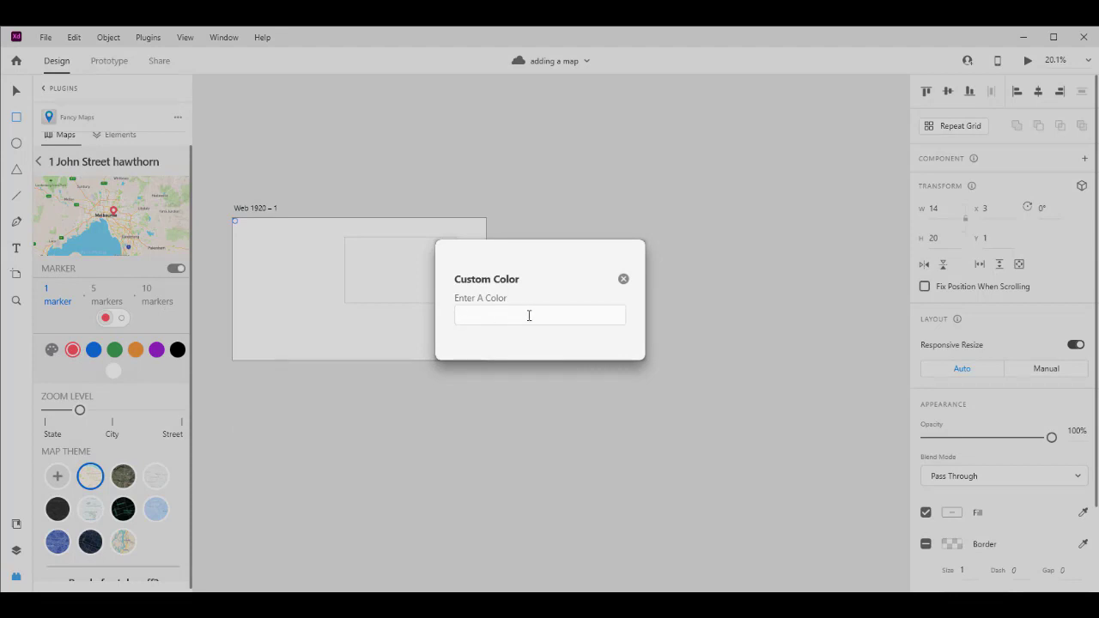
pyautogui.click(623, 279)
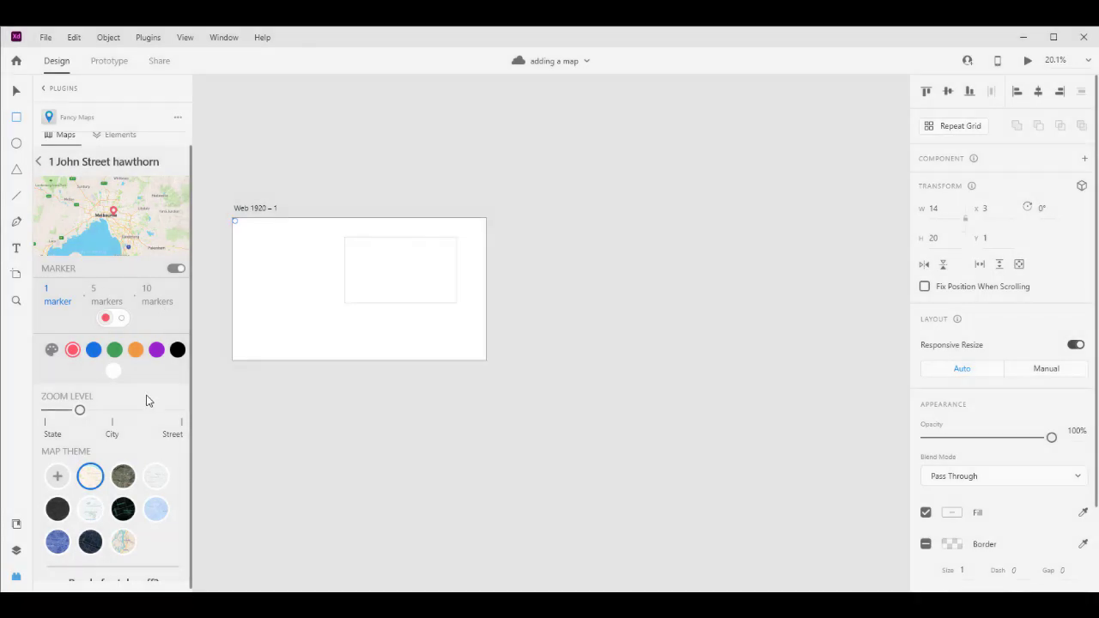
pyautogui.scroll(-1, 123, 452)
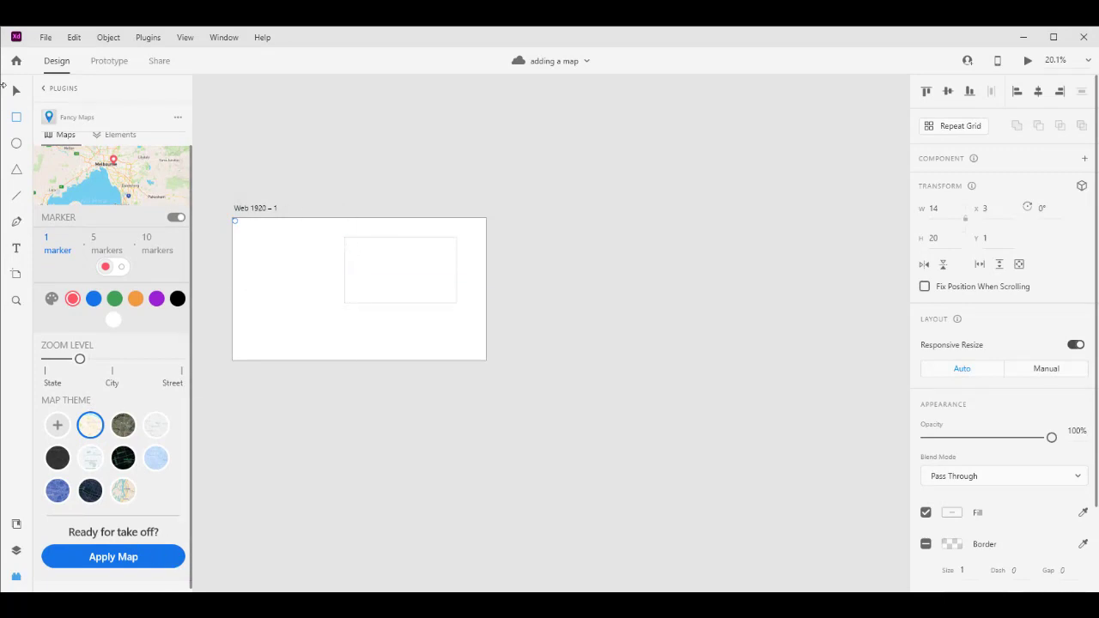
# Step: Fill the selected artboard rectangle with the Melbourne Fancy Maps map
pyautogui.click(346, 295)
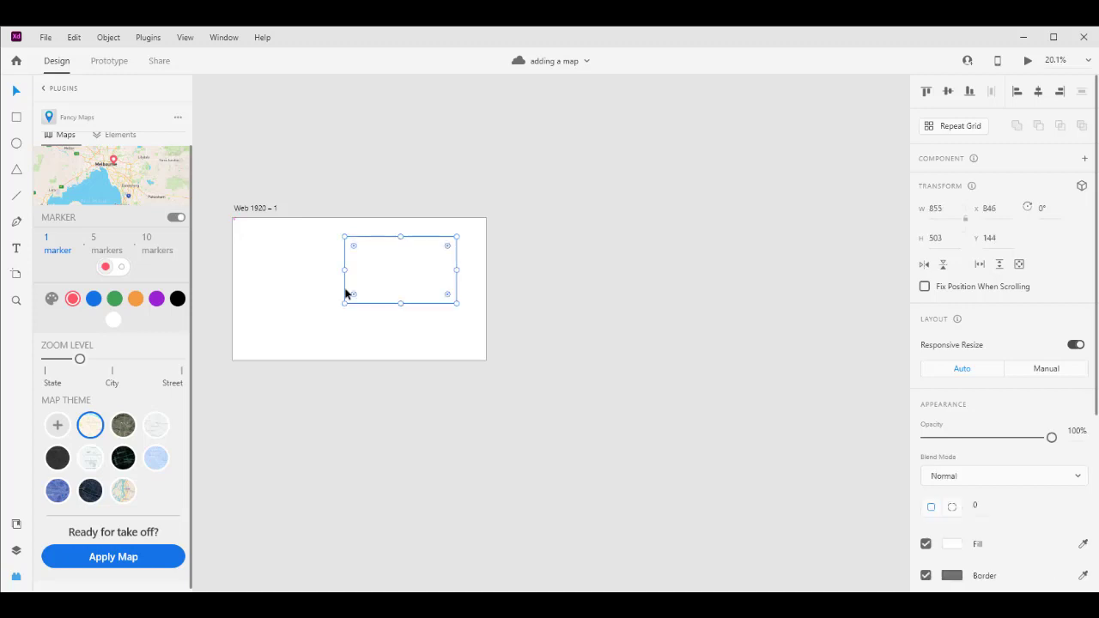
pyautogui.click(106, 557)
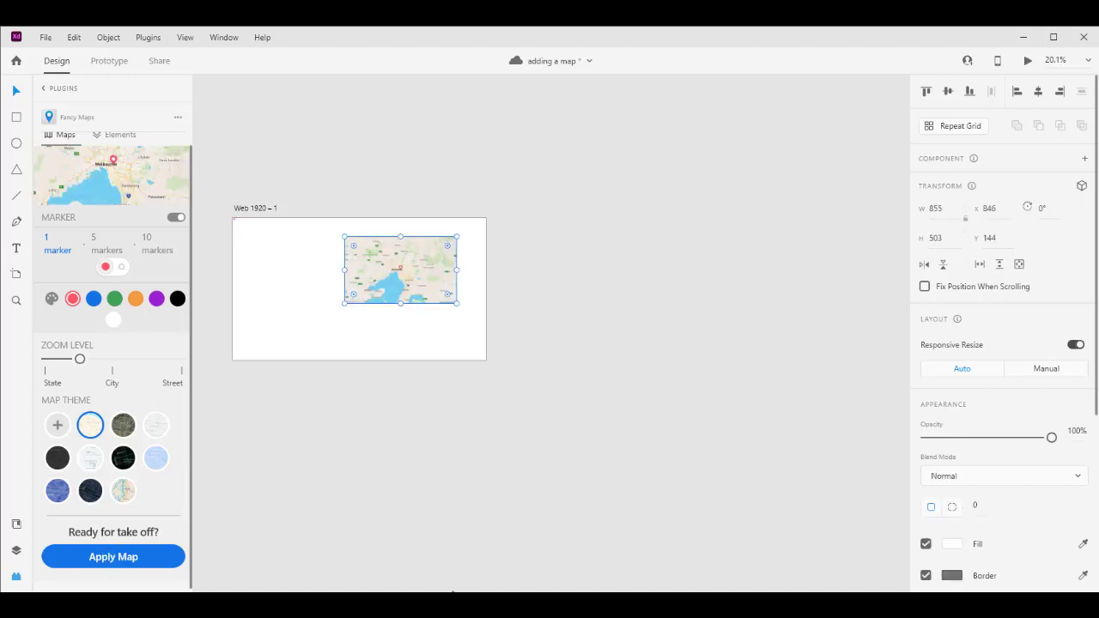
pyautogui.click(393, 336)
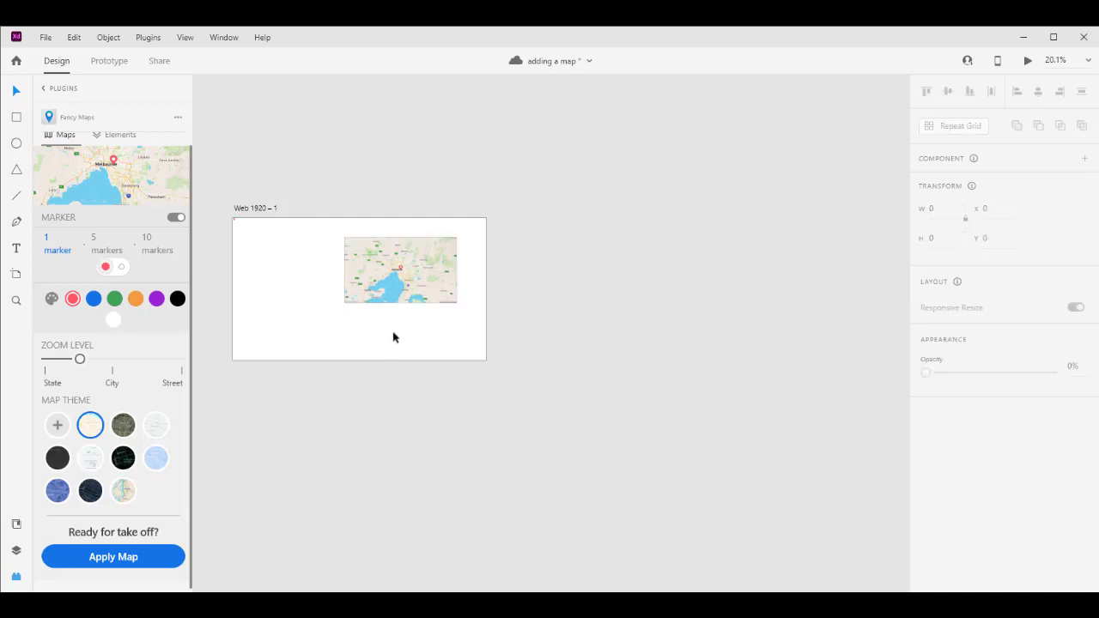
# Step: Check the map-filled artboard in Desktop Preview, then return to editing
pyautogui.scroll(5, 394, 336)
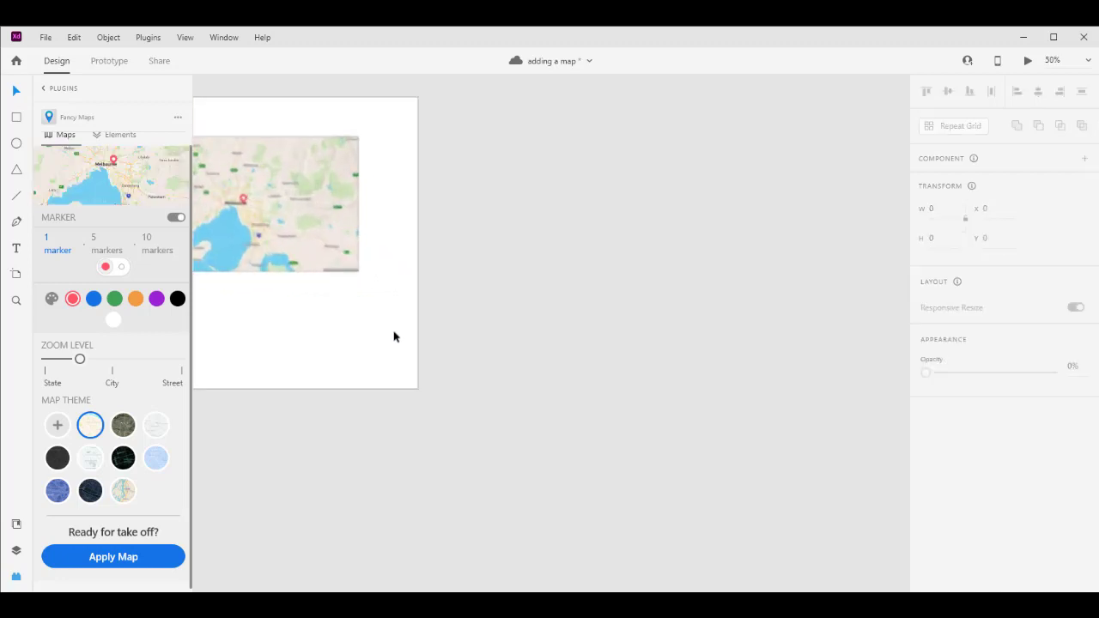
pyautogui.moveTo(429, 266); pyautogui.dragTo(832, 385)
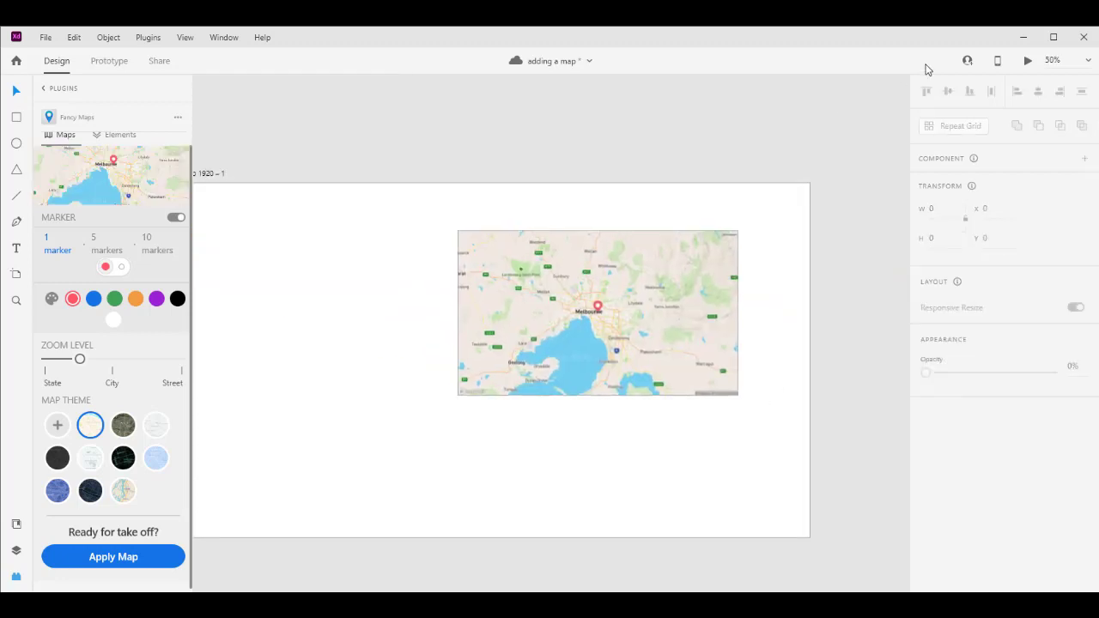
pyautogui.click(1029, 62)
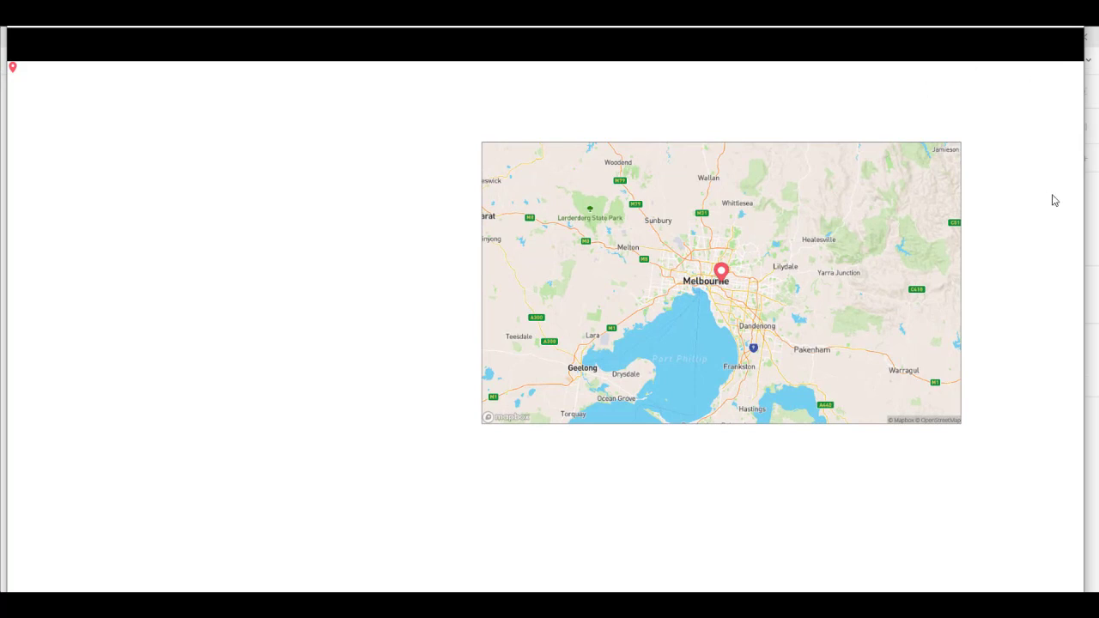
pyautogui.click(1096, 240)
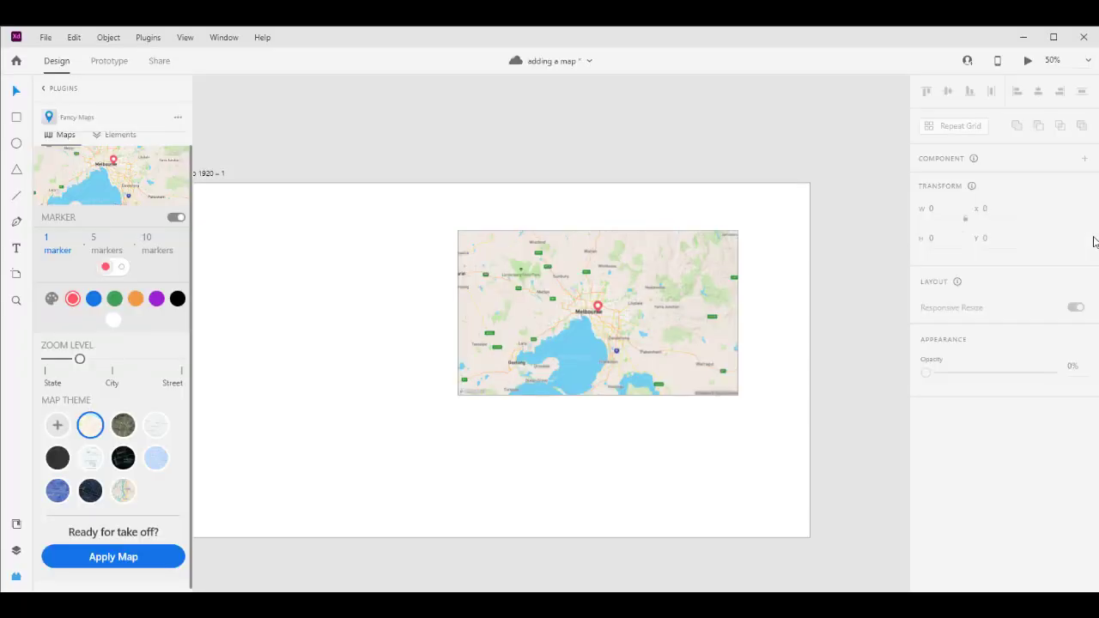
# Step: Create a public Design Review link for the map design, open to anyone with the link
pyautogui.click(161, 62)
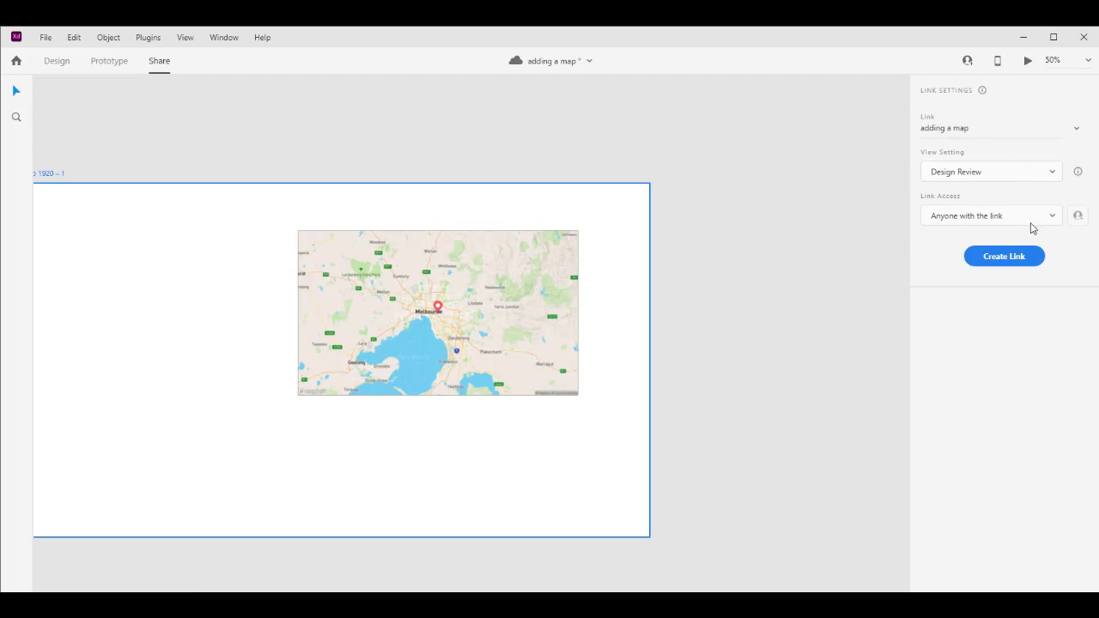
pyautogui.click(1014, 263)
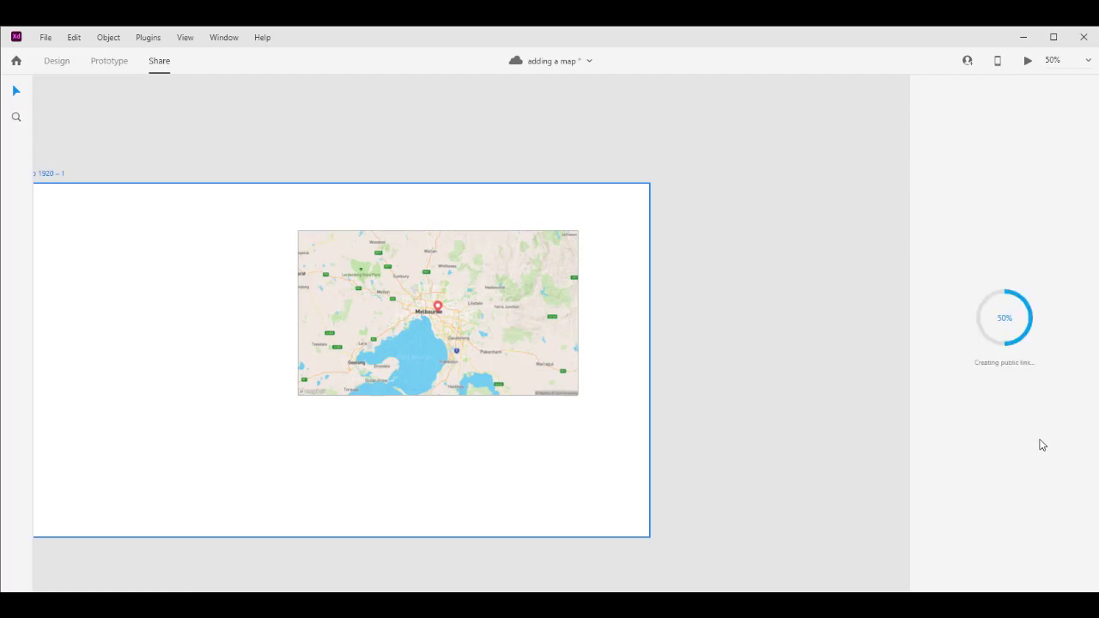